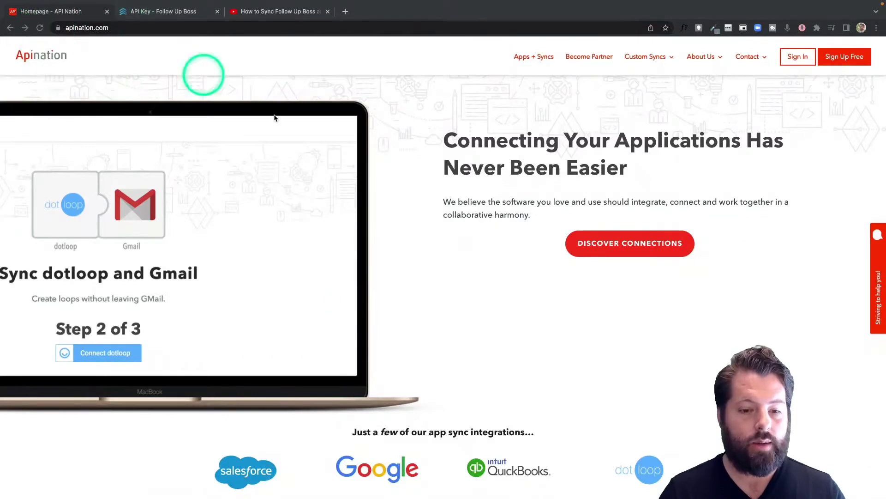
- Browse Discover Connections and open the Follow Up Boss integrations page
left_click(631, 244)
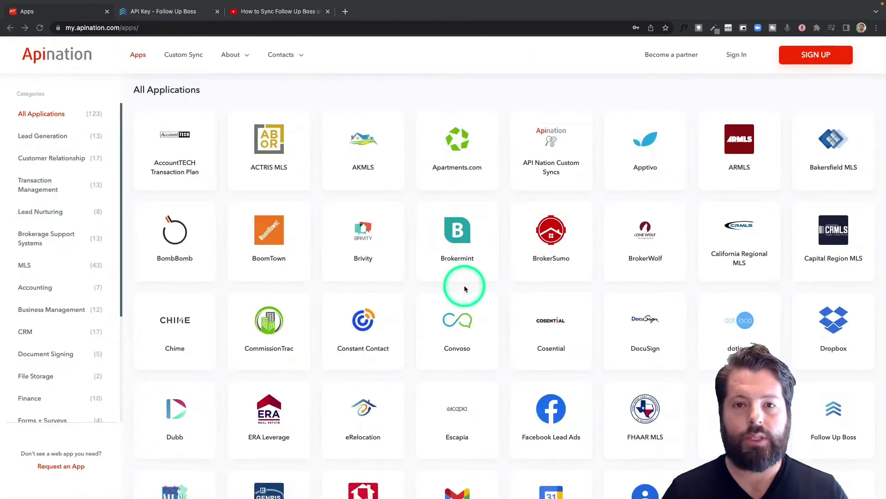
scroll(547, 266, "down", 2)
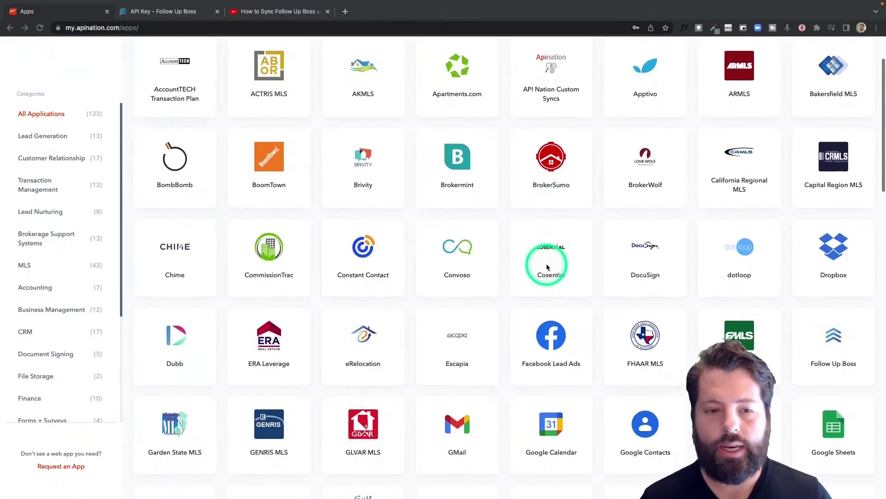
scroll(547, 266, "down", 6)
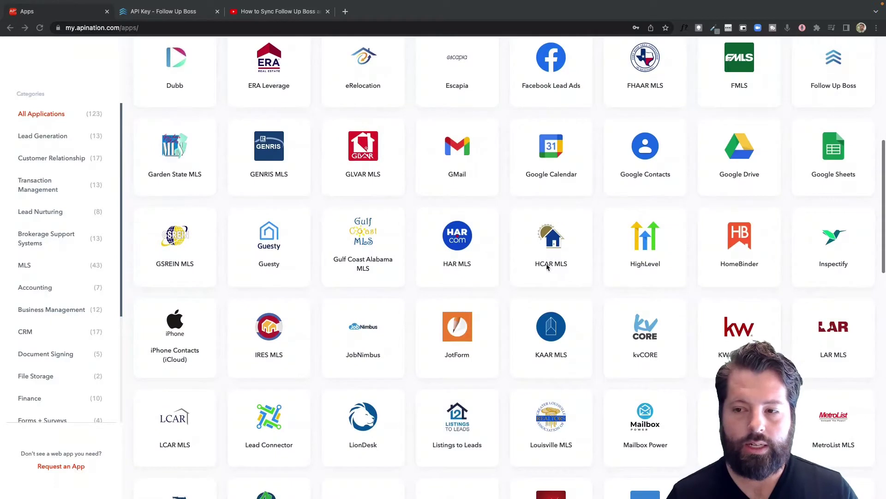
left_click(834, 64)
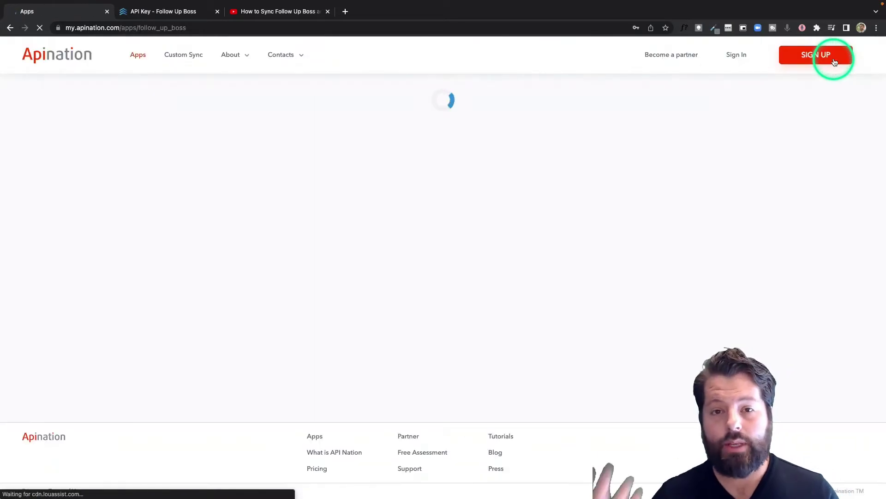
- Choose iPhone Contacts (iCloud) as the app to sync with Follow Up Boss
scroll(529, 326, "down", 4)
scroll(531, 328, "down", 1)
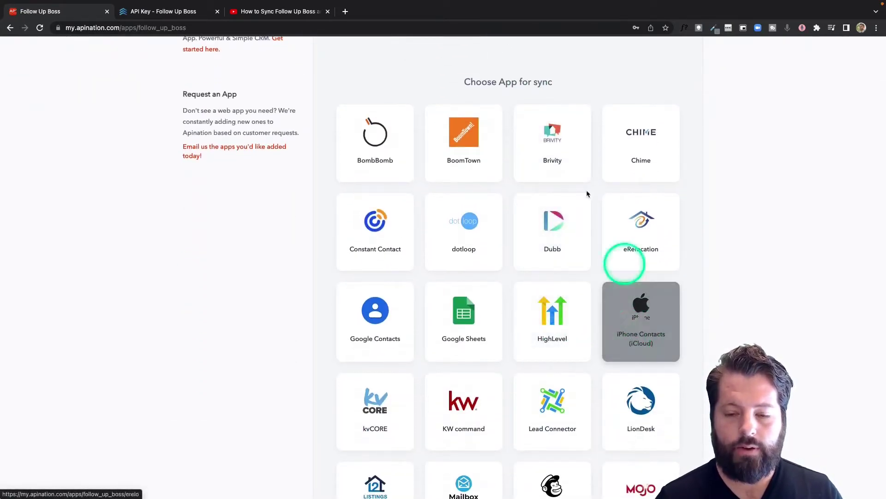
left_click(455, 406)
scroll(456, 406, "down", 1)
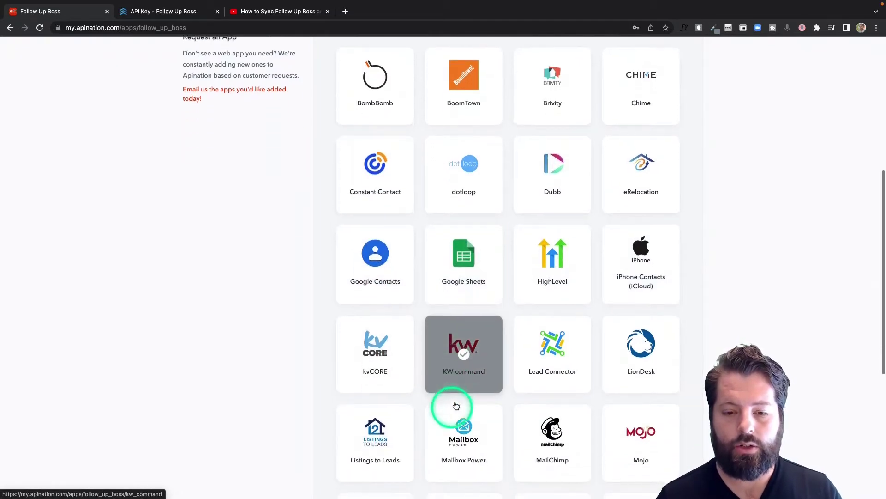
scroll(489, 428, "down", 2)
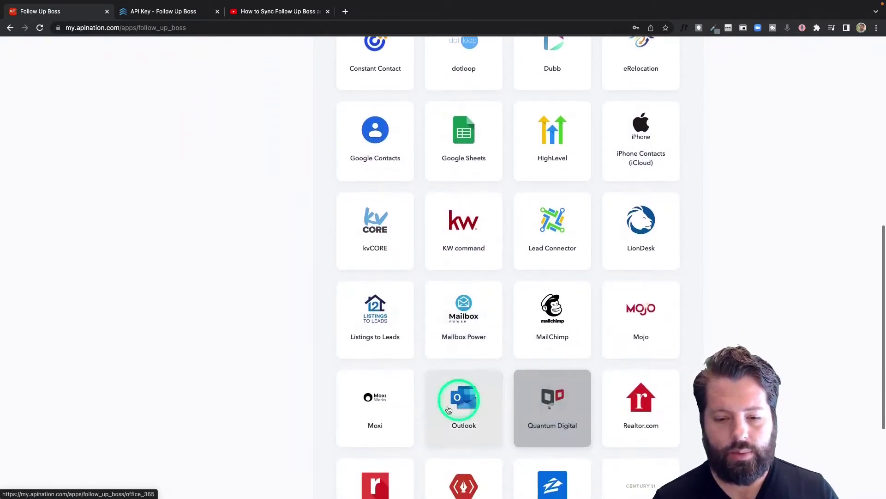
scroll(619, 396, "up", 1)
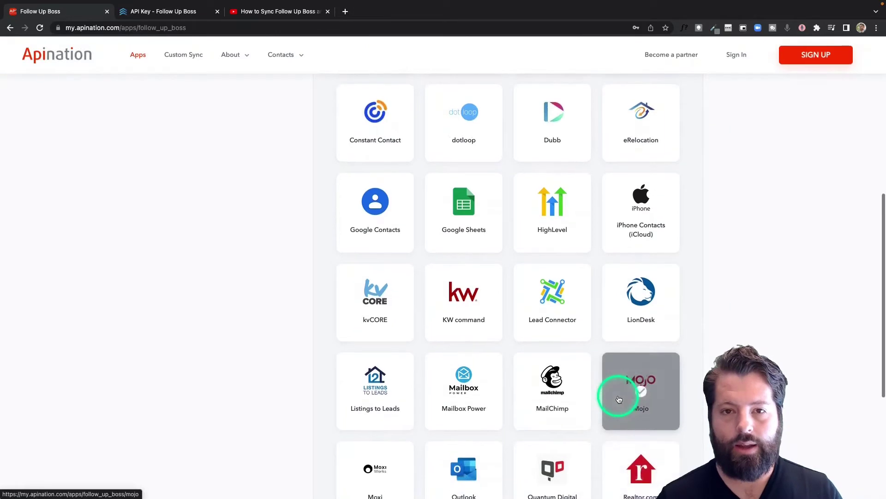
left_click(642, 221)
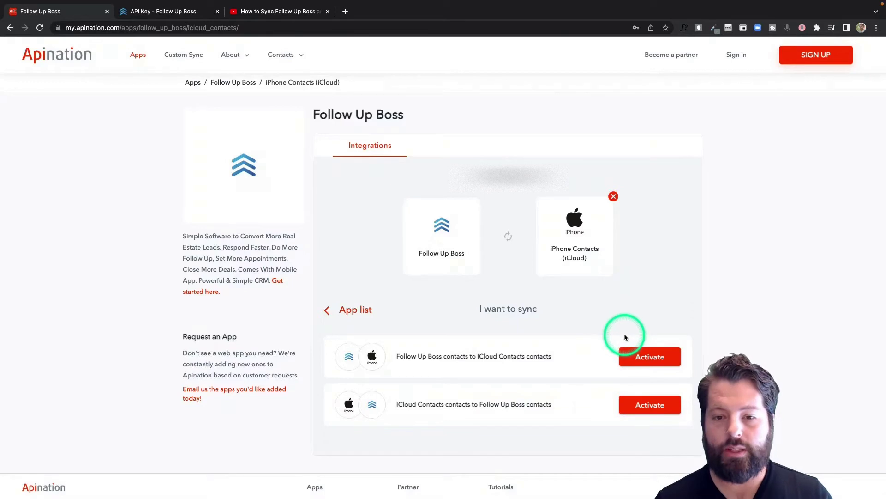
- Activate the 'Follow Up Boss contacts to iCloud Contacts contacts' sync and sign in with a Google account
left_click(652, 361)
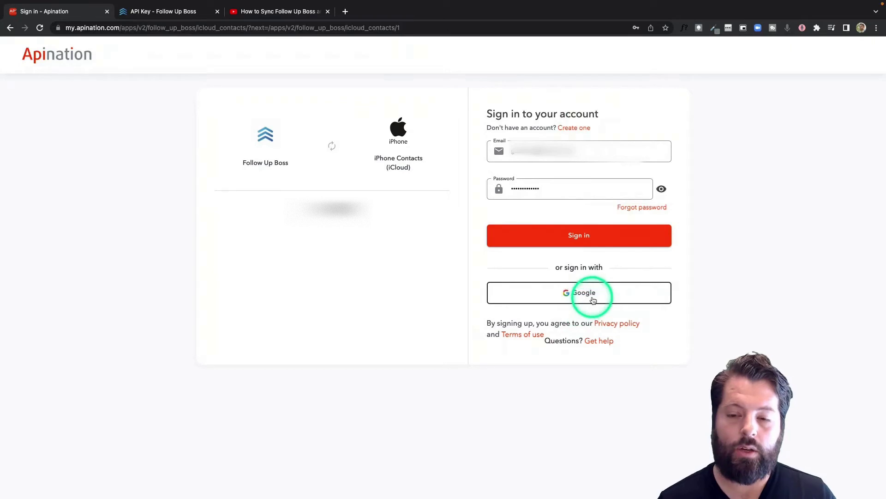
left_click(587, 294)
left_click(414, 248)
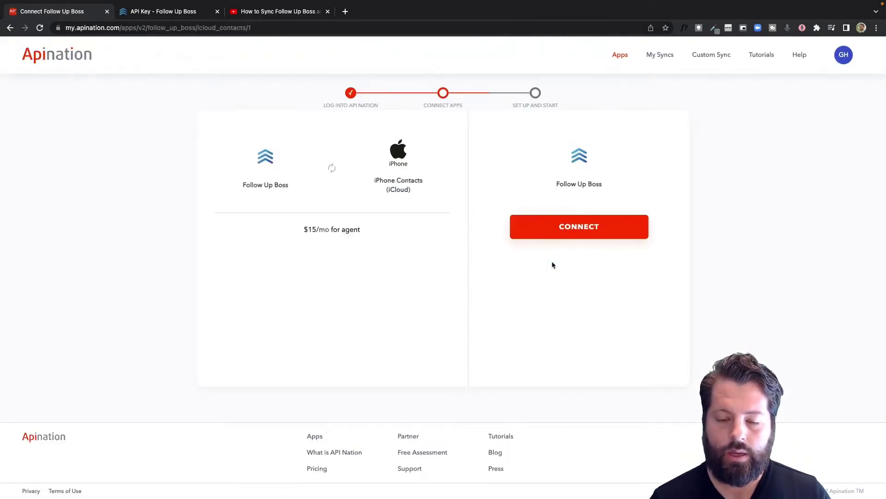
- Open the Connect to FollowUpBoss dialog that asks for an API key
left_click(600, 225)
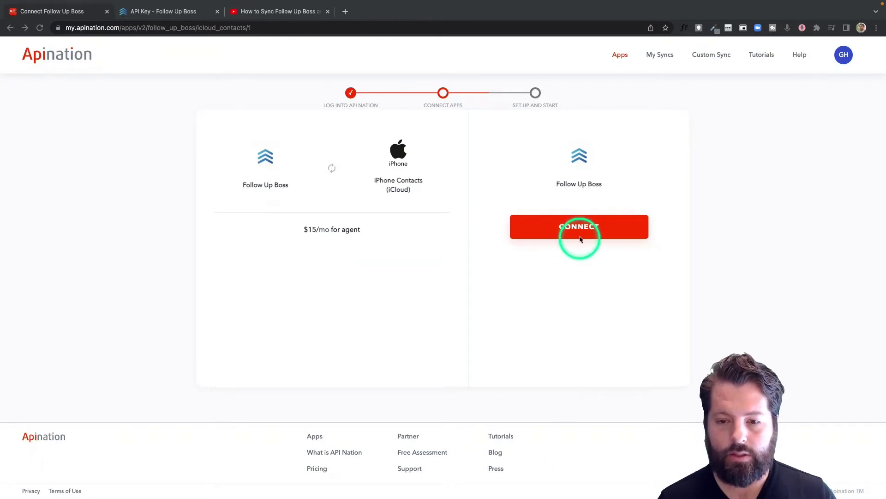
left_click(579, 229)
left_click(353, 249)
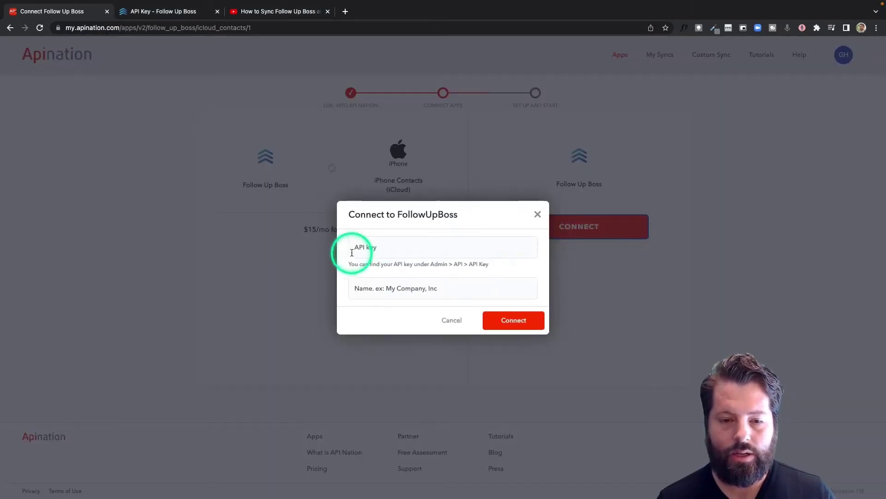
left_click(506, 464)
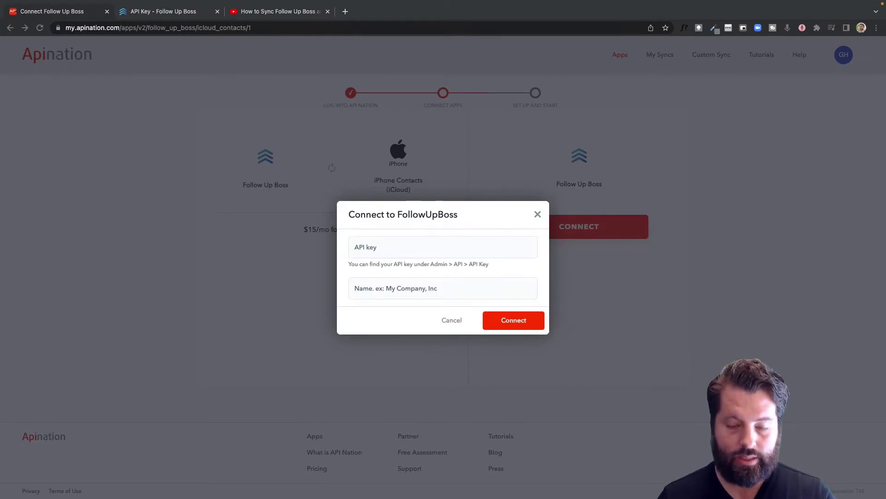
- Switch to the Follow Up Boss tab and open its Admin overview
left_click(393, 335)
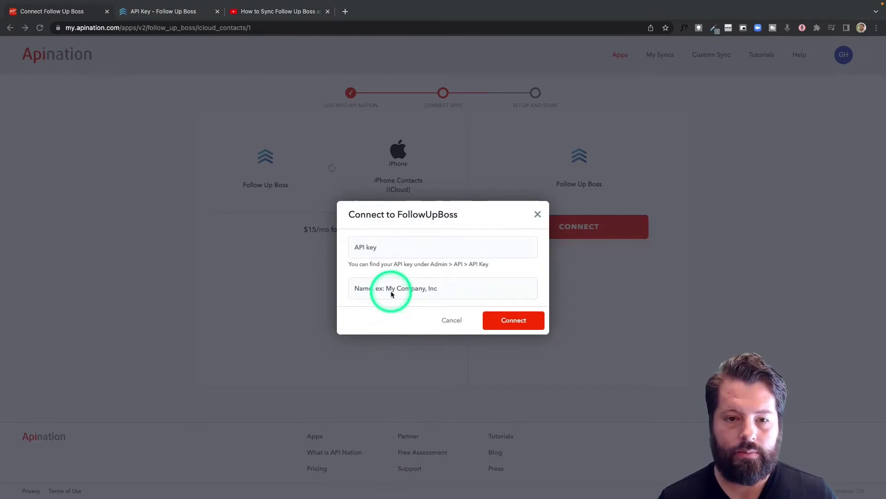
left_click(362, 264)
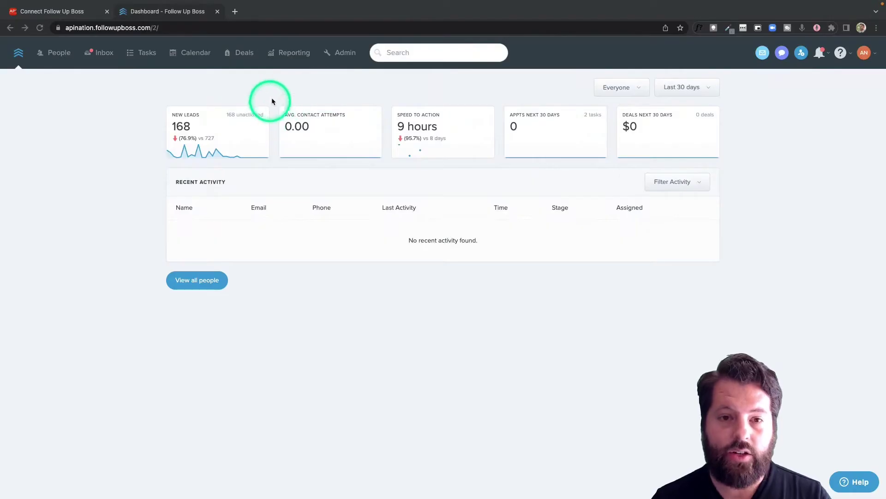
left_click(346, 55)
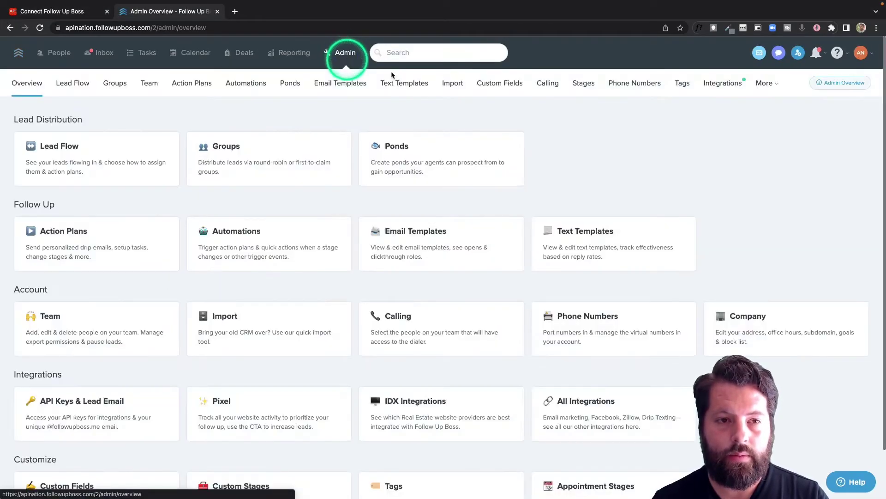
- In Admin > More > API, create a new API key named 'API Nation'
left_click(762, 86)
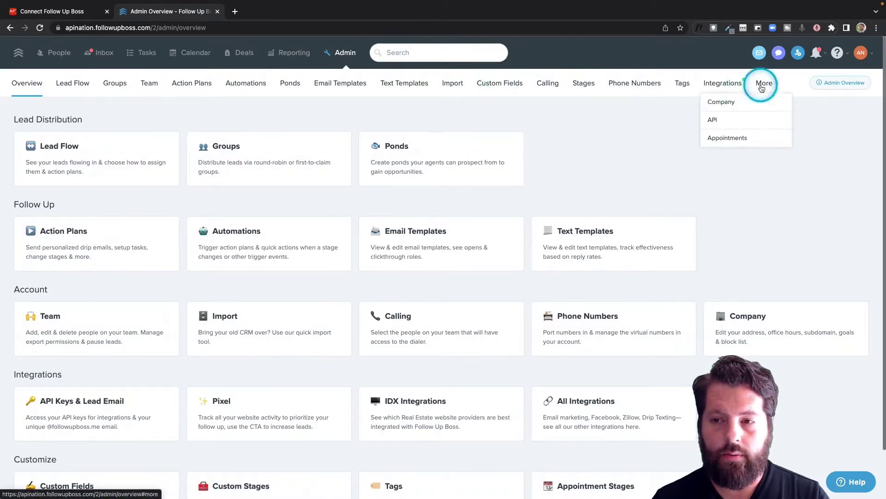
left_click(713, 121)
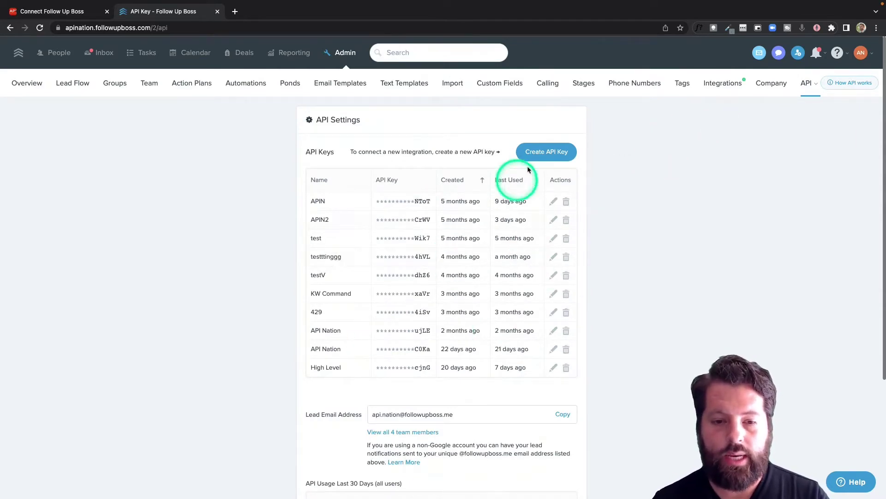
left_click(541, 153)
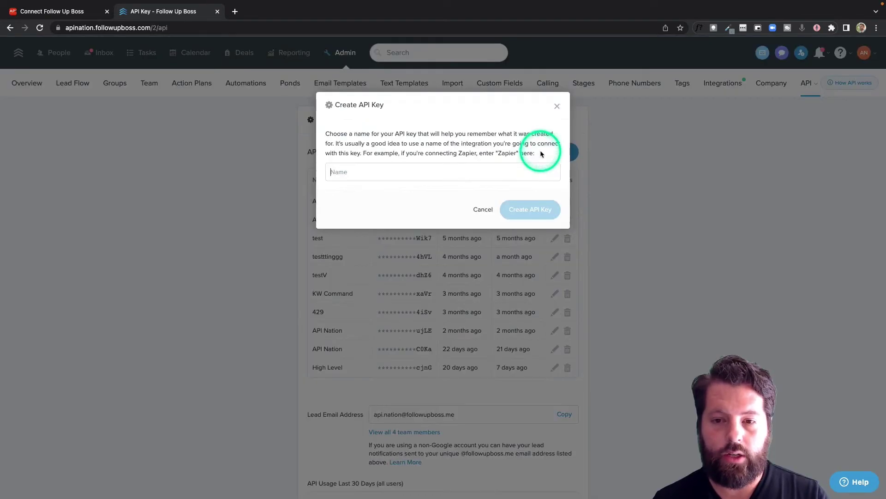
left_click(431, 176)
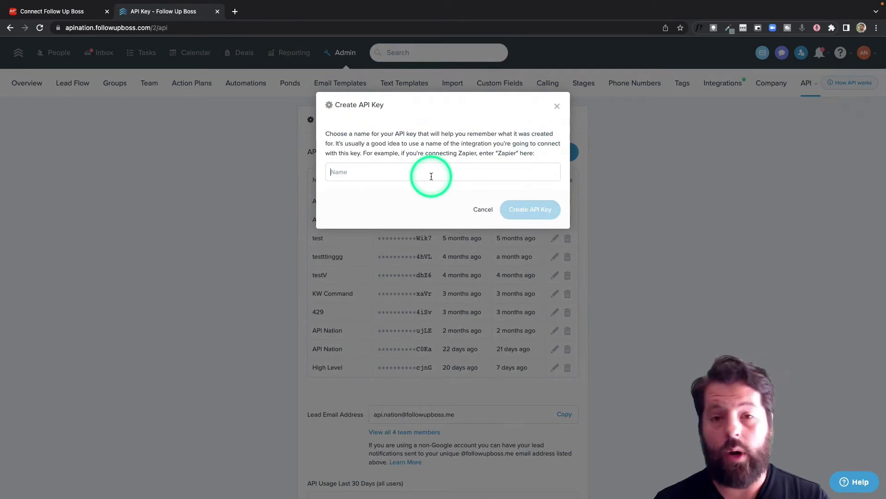
type("API Nation")
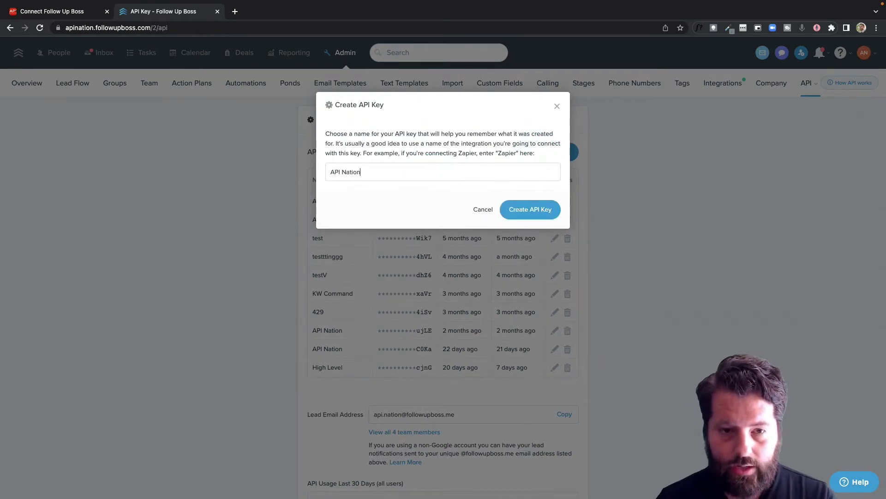
left_click(530, 210)
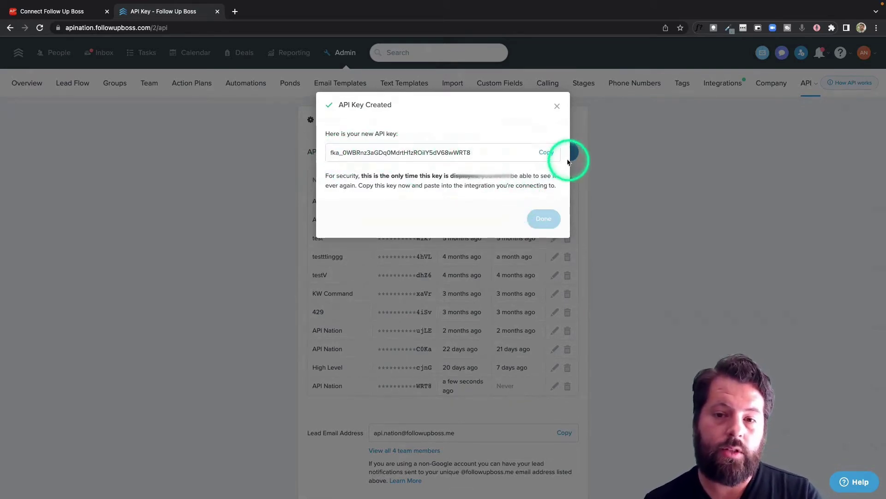
- Copy the new key and paste it into API Nation's API key field
left_click(550, 157)
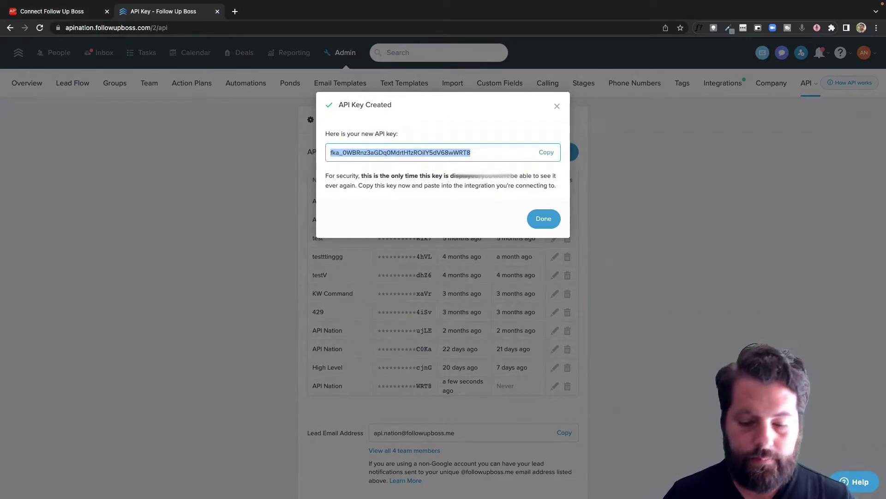
left_click(52, 11)
left_click(391, 248)
left_click(382, 248)
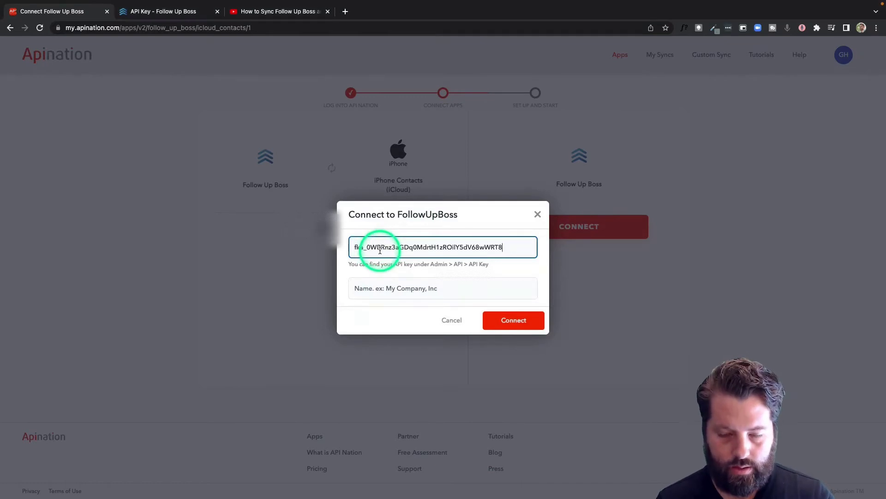
- Enter an account name for the Follow Up Boss connection and submit it
left_click(379, 289)
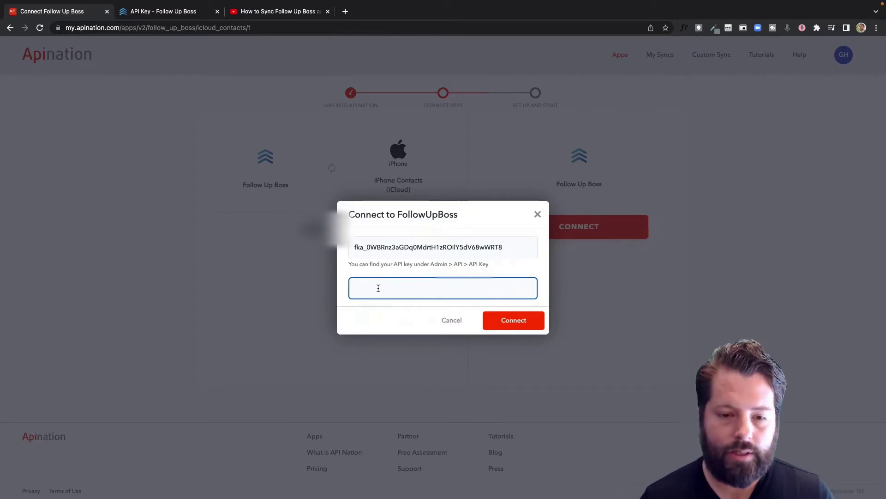
type("Co")
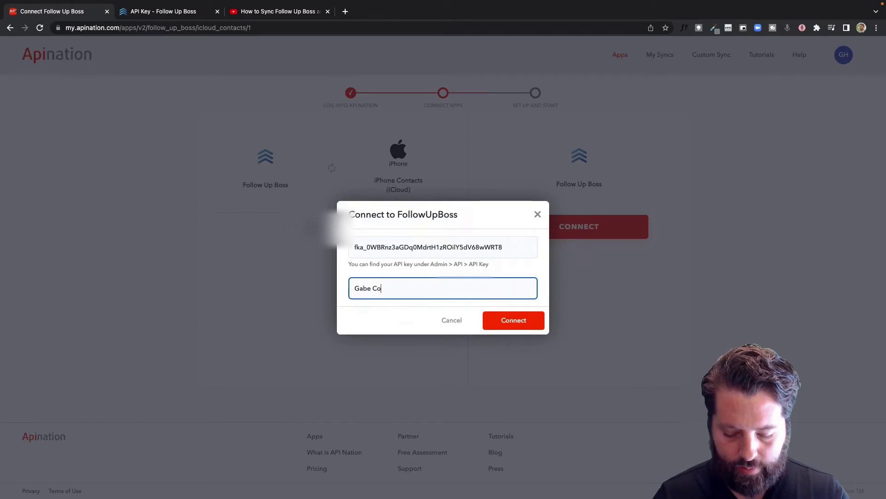
left_click(513, 319)
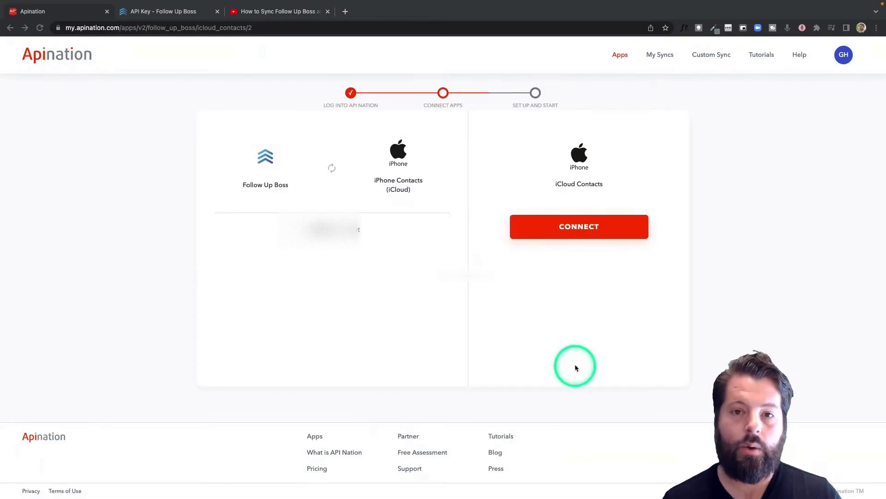
- Open the Connect to iCloud Contacts dialog and enter the Apple ID username
left_click(592, 226)
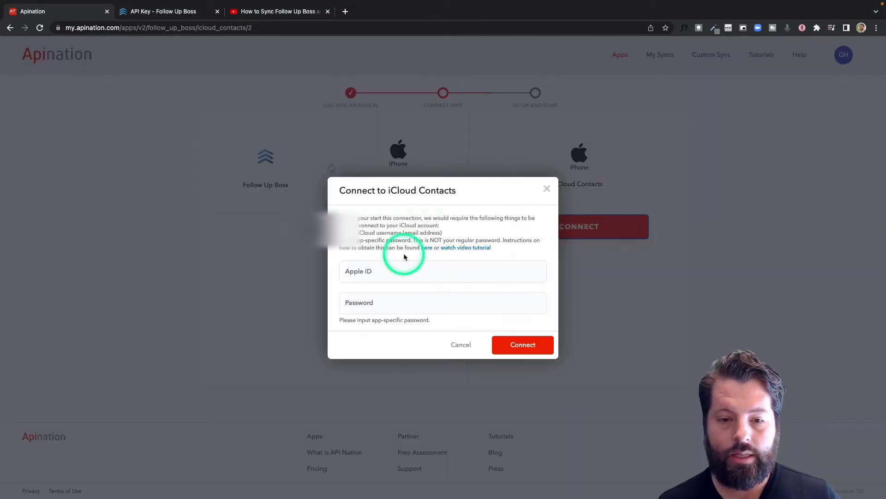
left_click(374, 268)
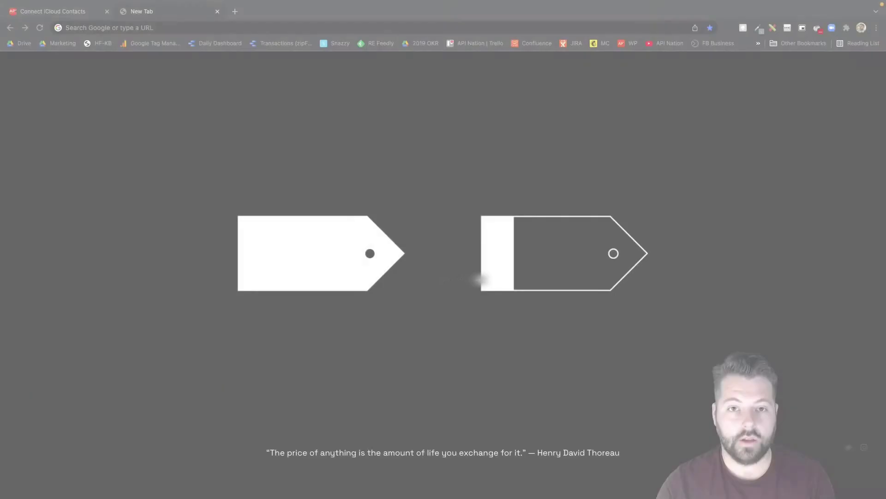
- Load appleid.apple.com in a new browser tab
left_click(336, 438)
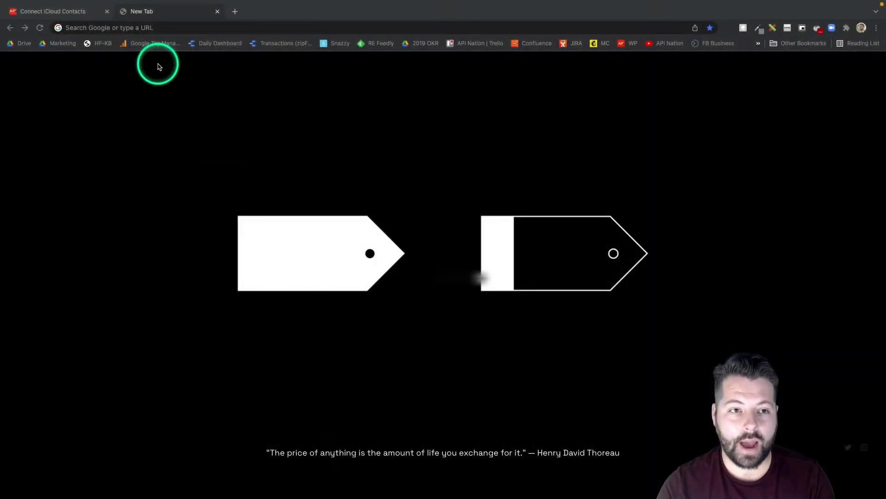
left_click(96, 31)
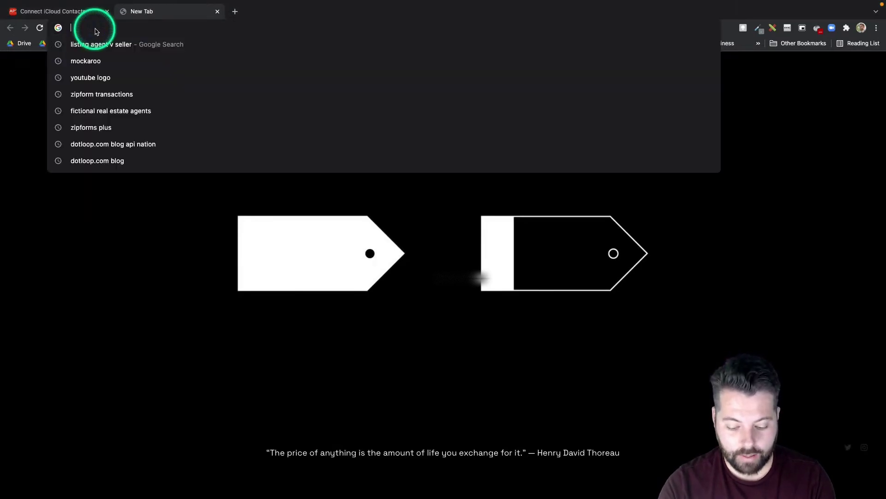
type("apple")
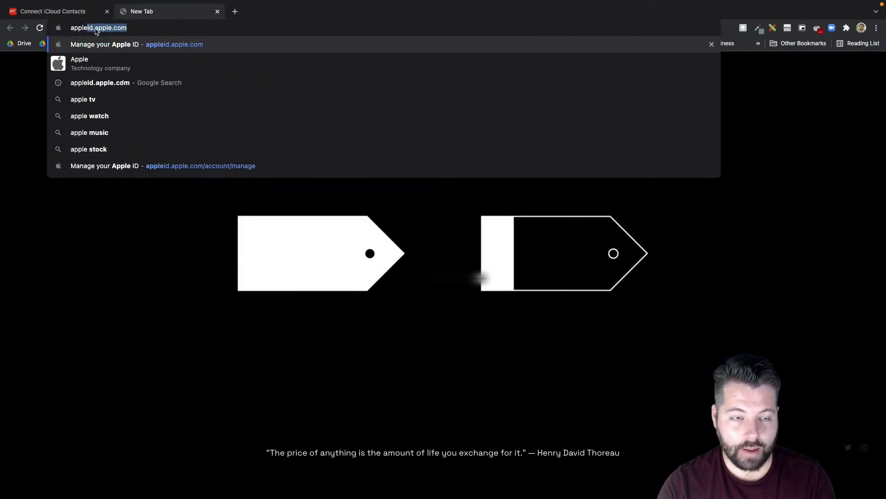
key("Return")
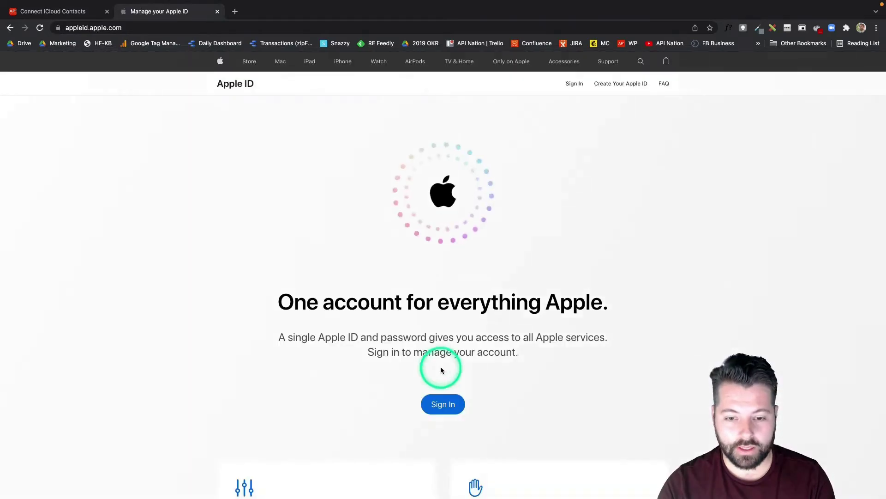
- Sign in with the account email and password
left_click(444, 409)
left_click(442, 308)
left_click(439, 301)
type("••••")
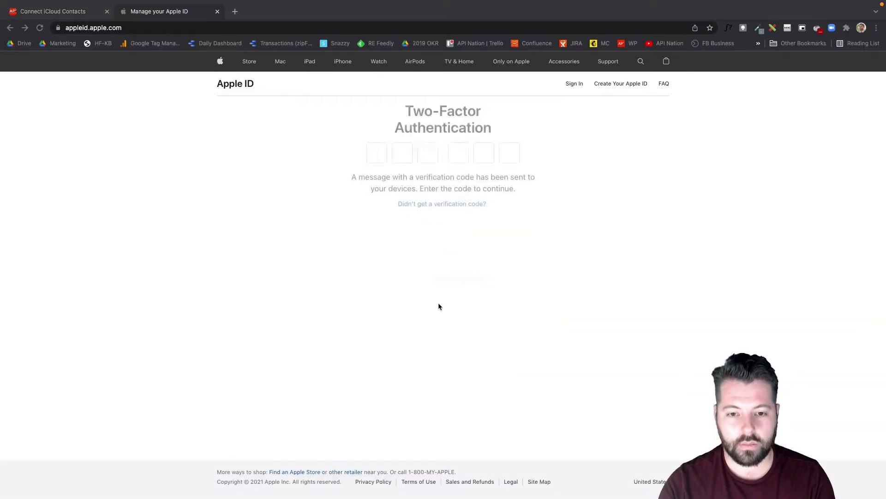
- Move the macOS sign-in alert into view and allow the new sign-in
left_click(451, 298)
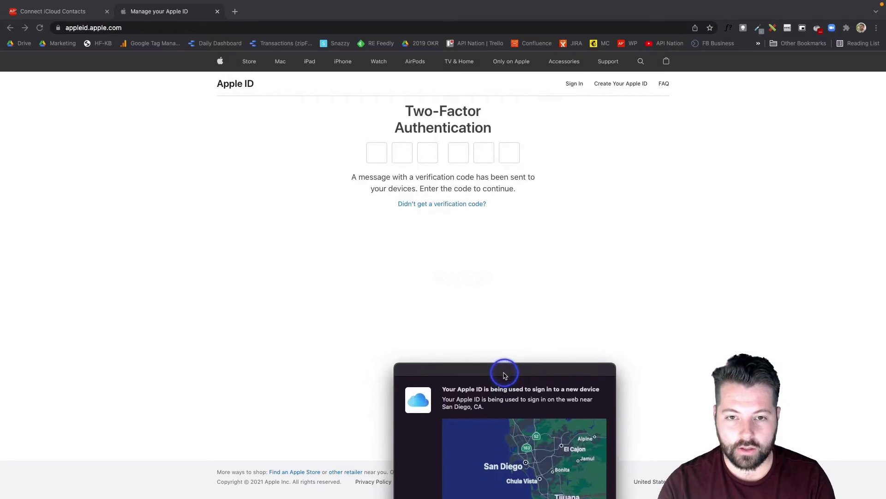
left_click(489, 372)
left_click_drag(490, 374, 493, 289)
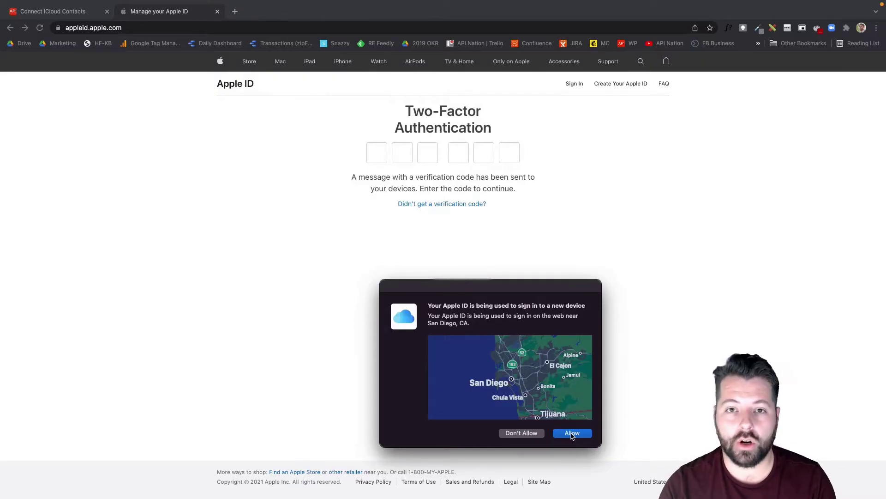
left_click(572, 433)
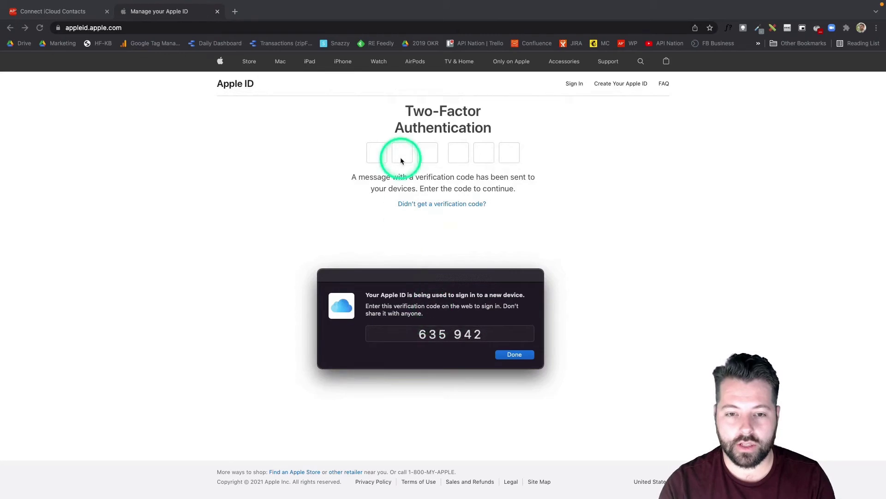
- Enter the six-digit verification code and dismiss the code alert
left_click(382, 156)
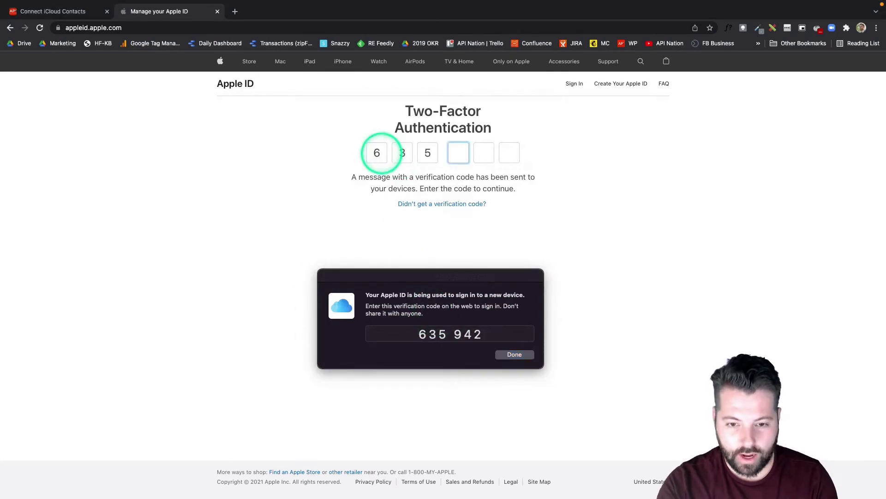
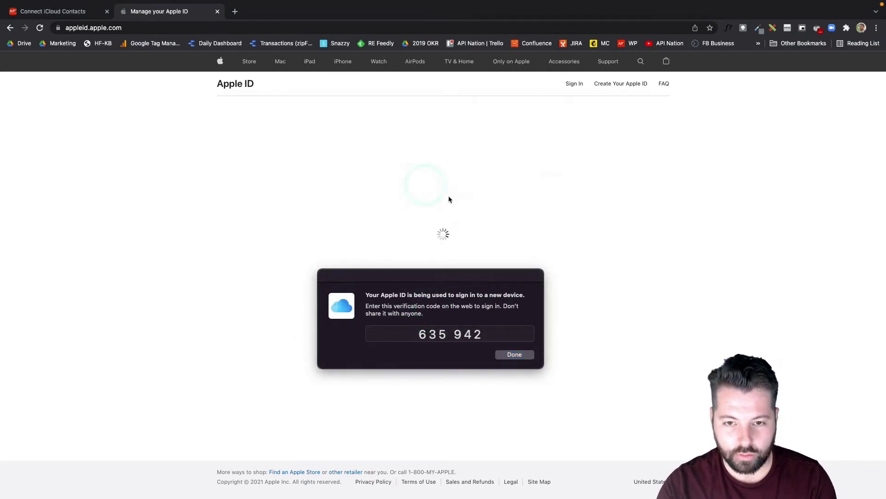
left_click(519, 357)
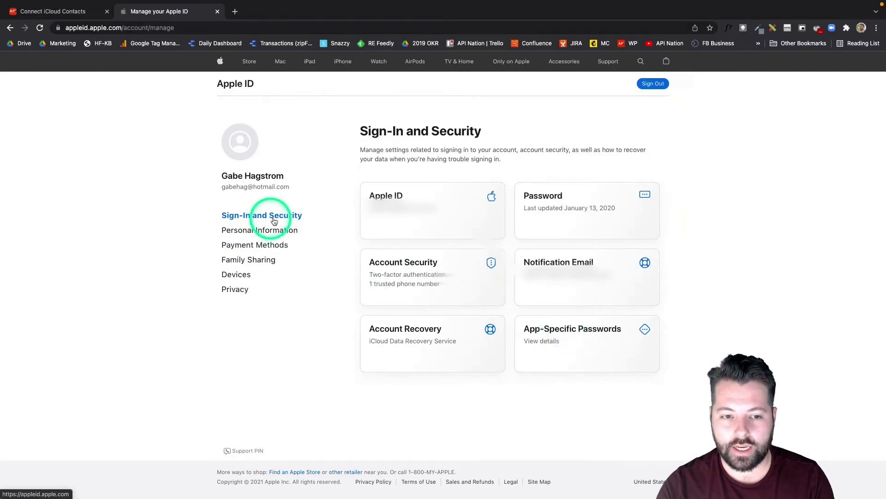
- Generate an app-specific password labelled 'API Nation'
left_click(583, 332)
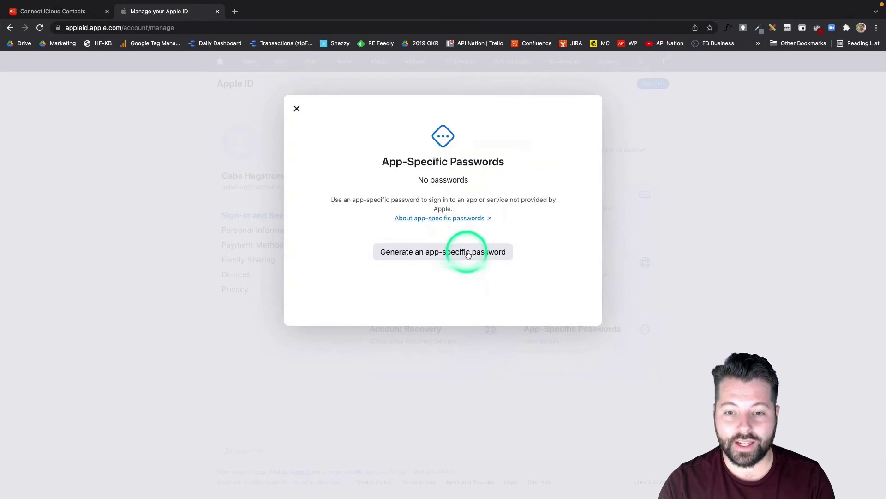
left_click(467, 254)
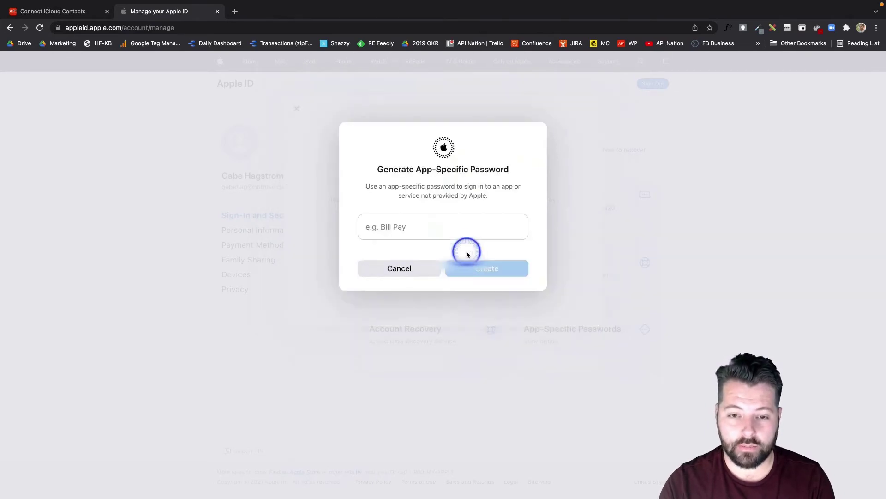
left_click(426, 228)
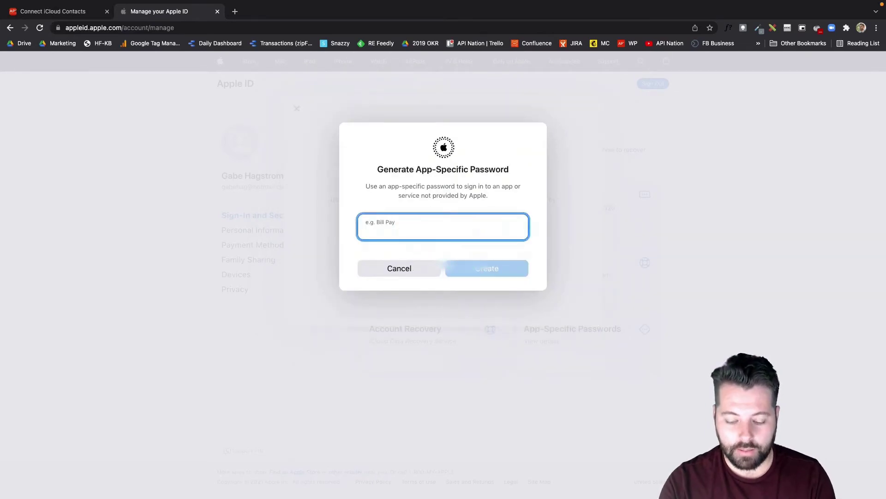
type("API Nation")
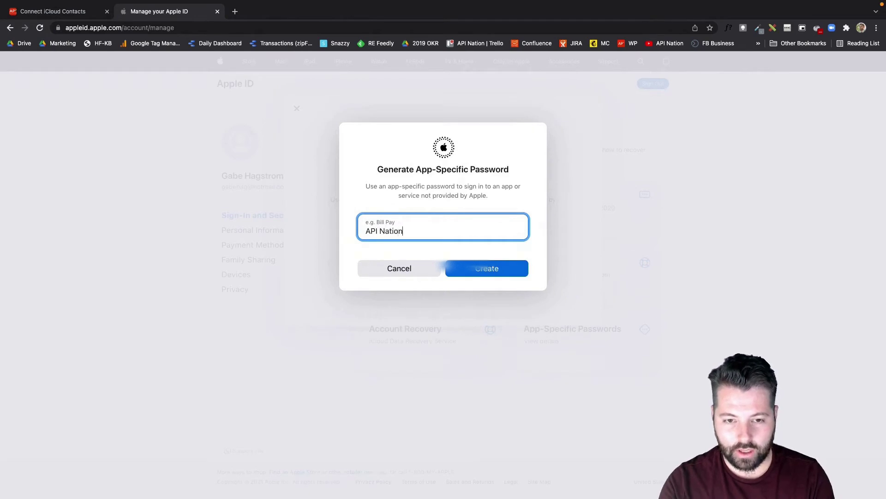
left_click(463, 267)
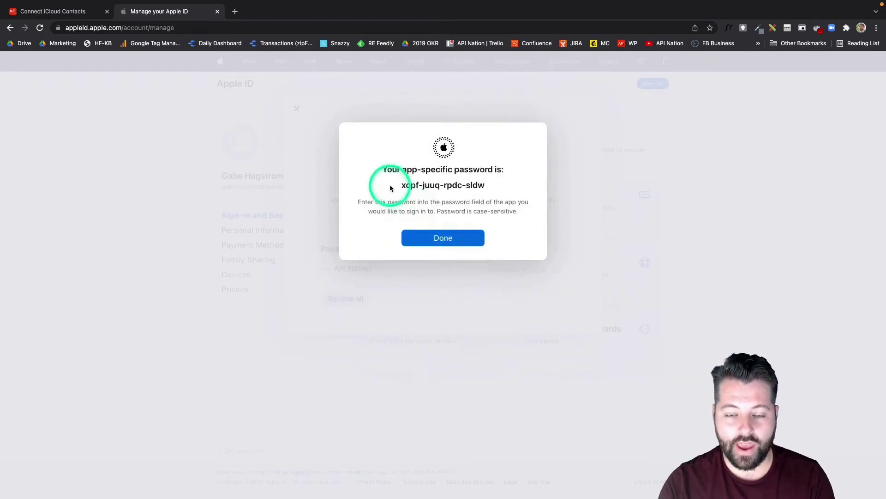
- Copy the generated app-specific password and close the confirmation with Done
left_click_drag(420, 183, 485, 188)
triple_click(483, 187)
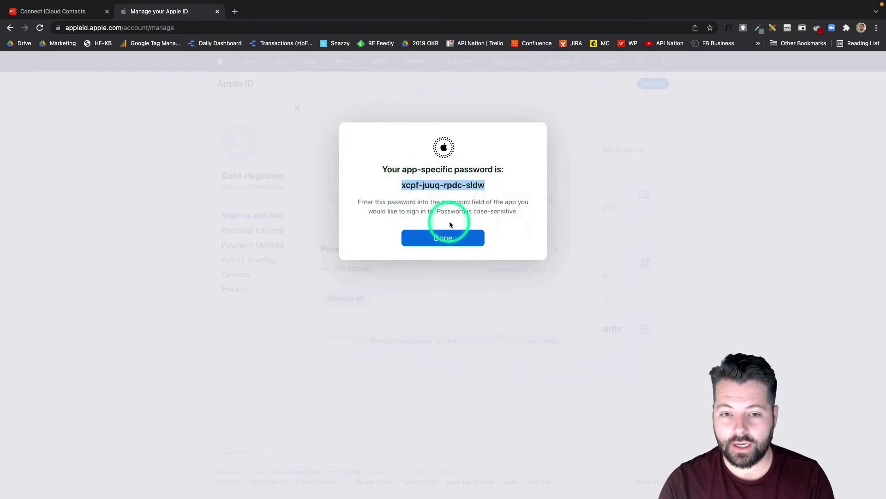
left_click_drag(423, 187, 450, 241)
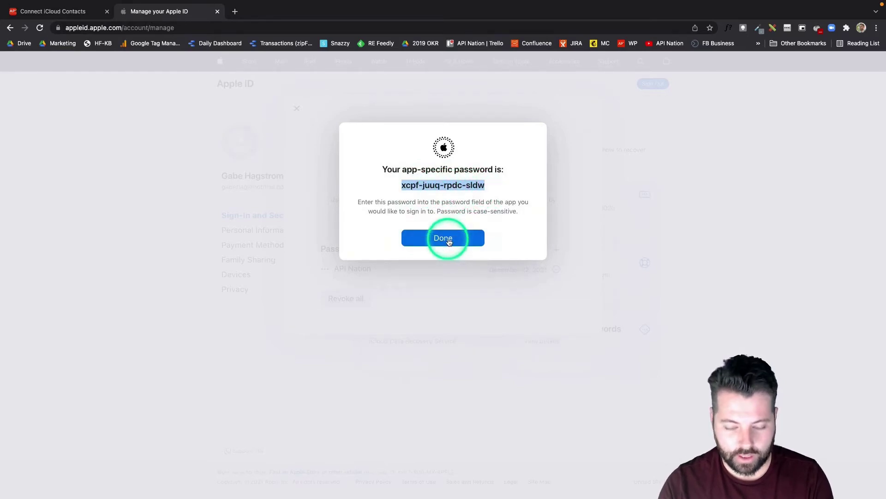
left_click(448, 242)
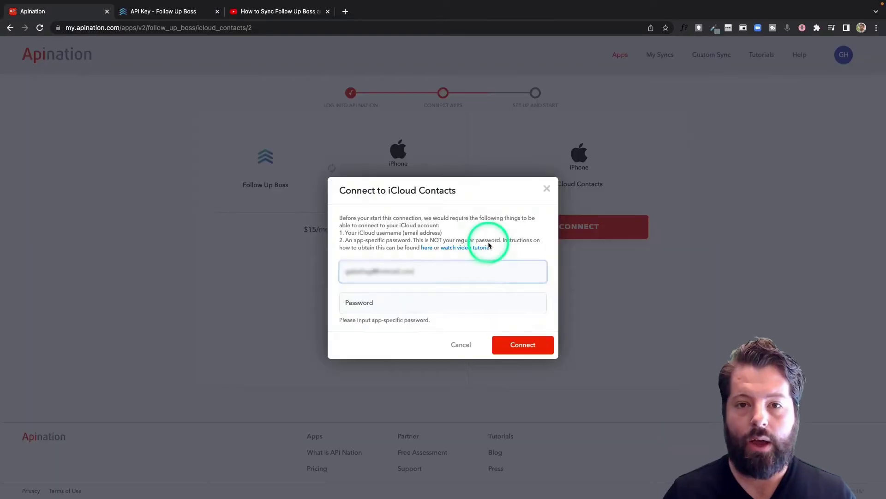
- Paste the app-specific password into the Password field and connect iCloud Contacts
left_click(363, 302)
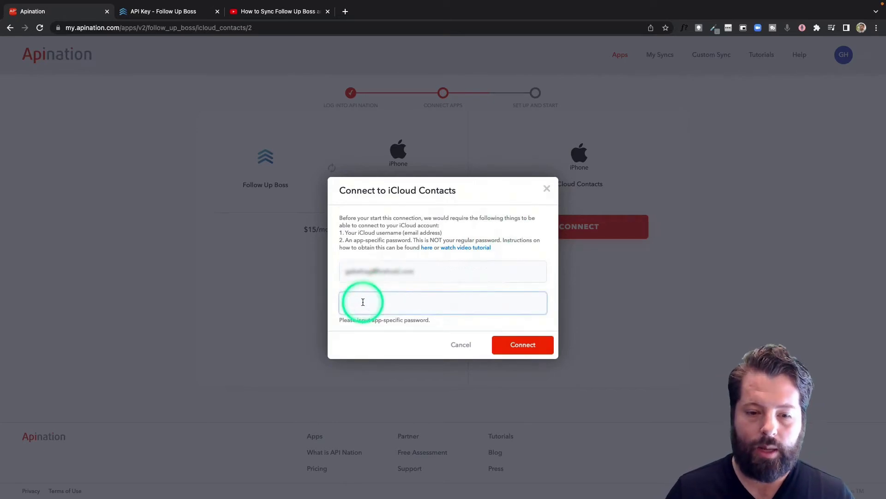
key("super+v")
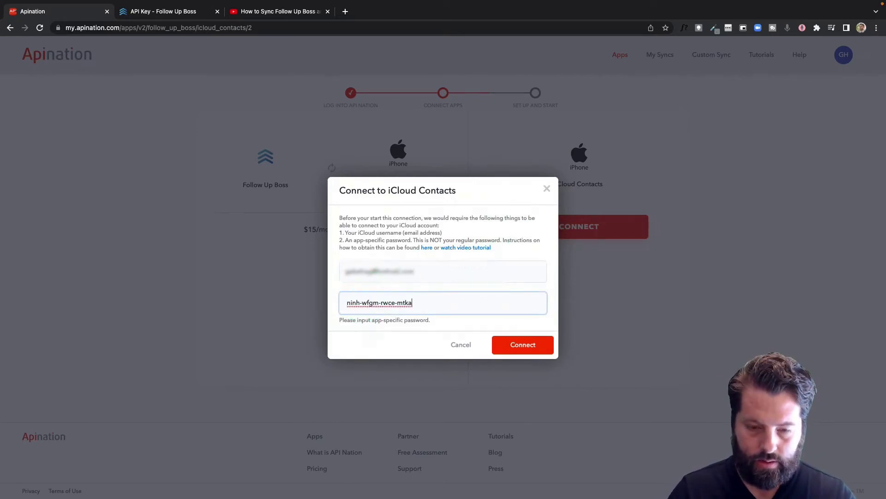
left_click(514, 345)
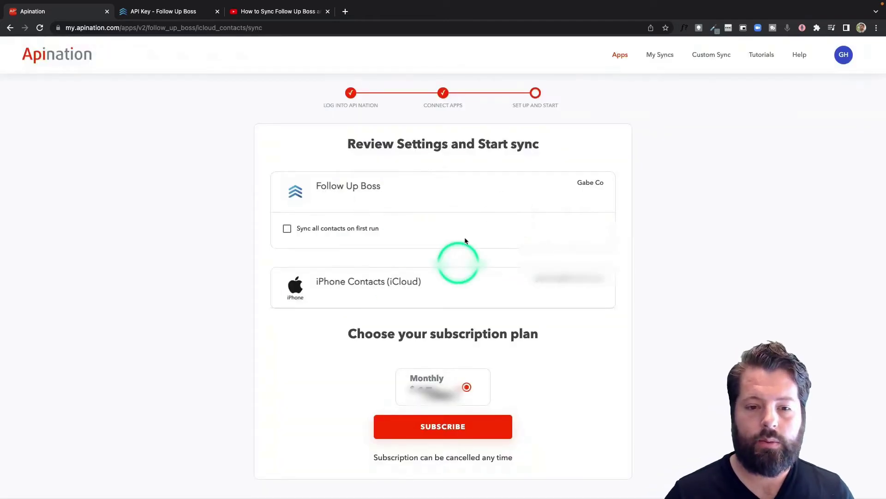
- Subscribe on the Monthly plan, leaving 'Sync all contacts on first run' unchecked
scroll(465, 238, "down", 2)
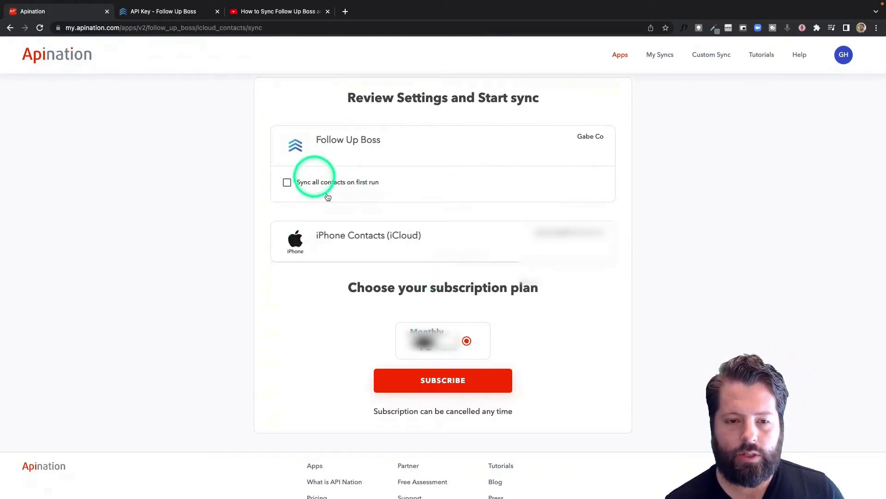
left_click(467, 382)
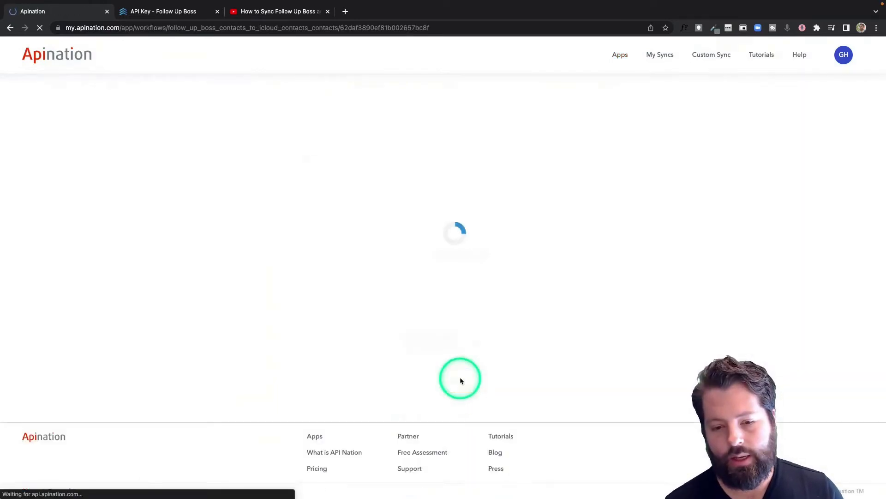
scroll(460, 377, "down", 2)
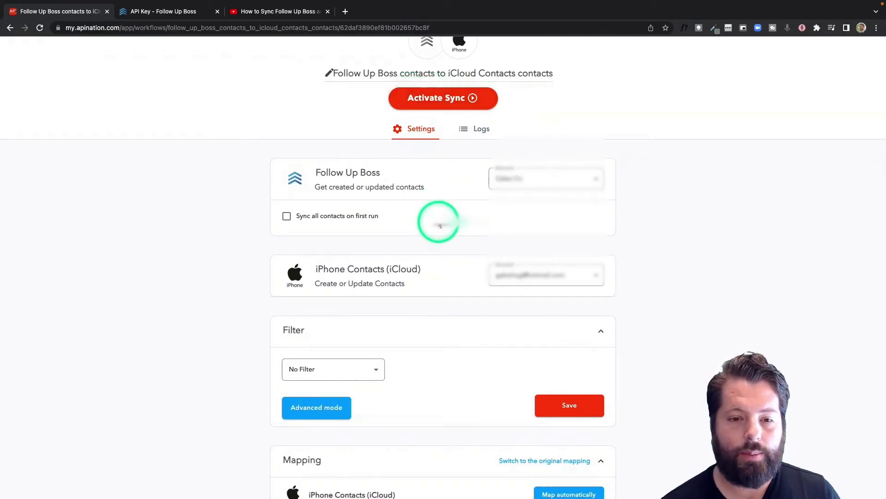
scroll(439, 218, "down", 3)
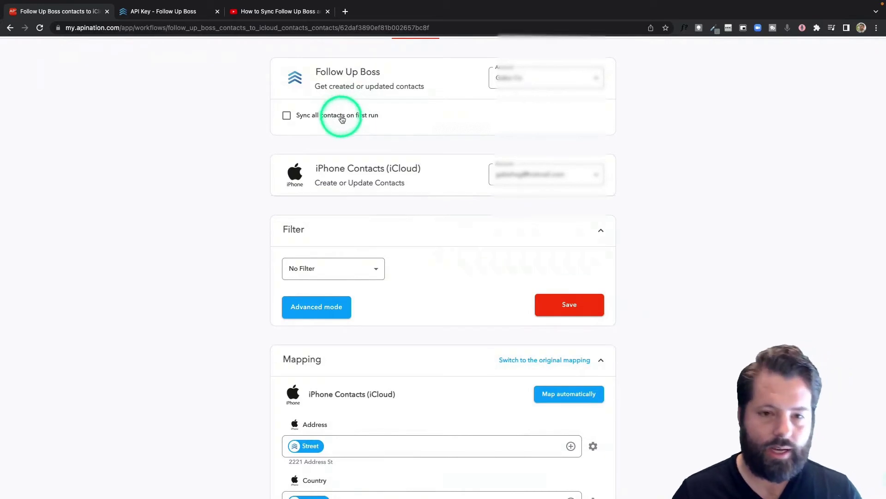
scroll(319, 240, "down", 1)
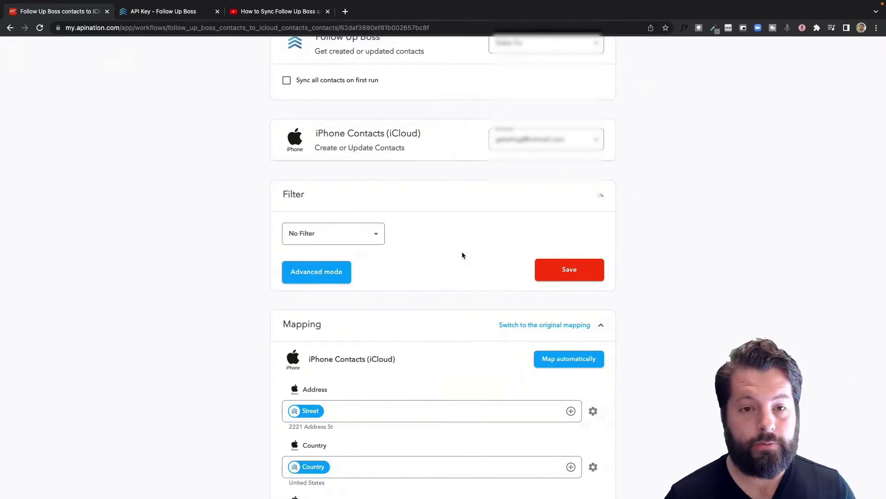
left_click(376, 236)
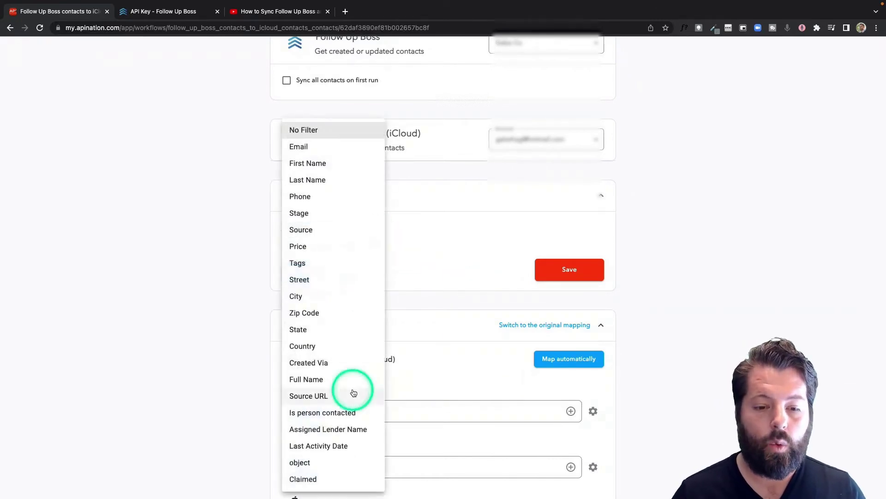
left_click(320, 264)
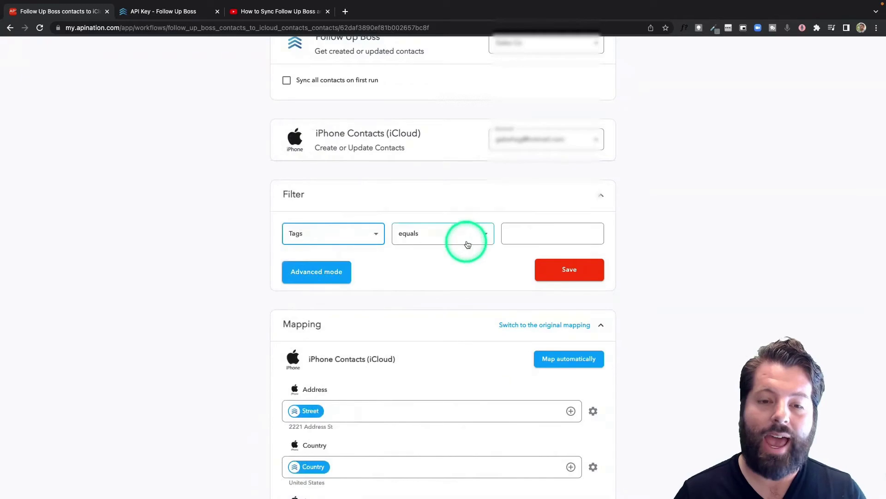
left_click(466, 241)
left_click(413, 332)
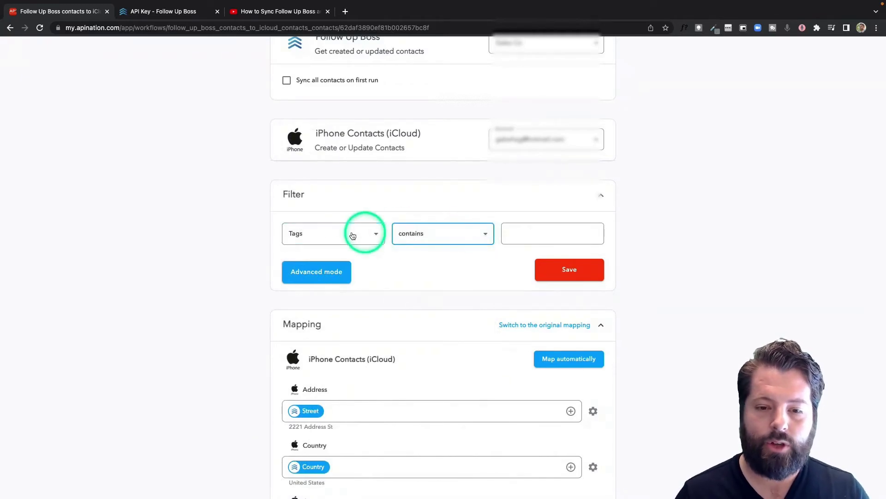
left_click(525, 234)
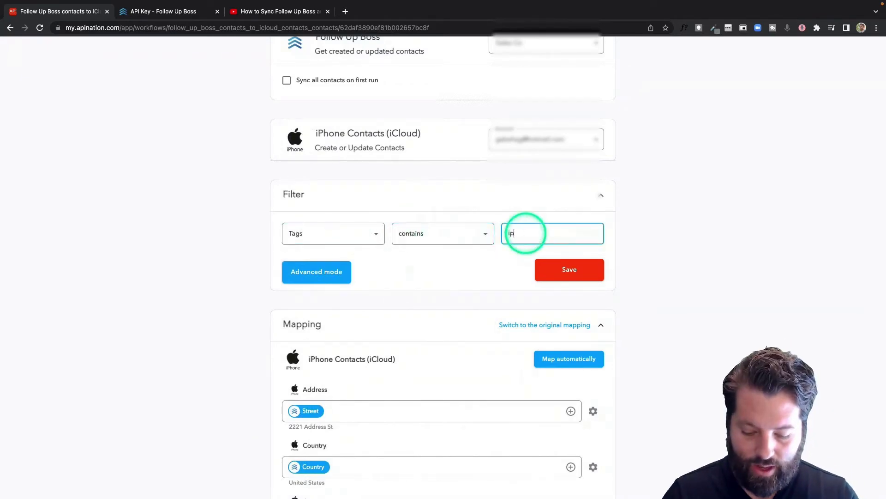
left_click(462, 282)
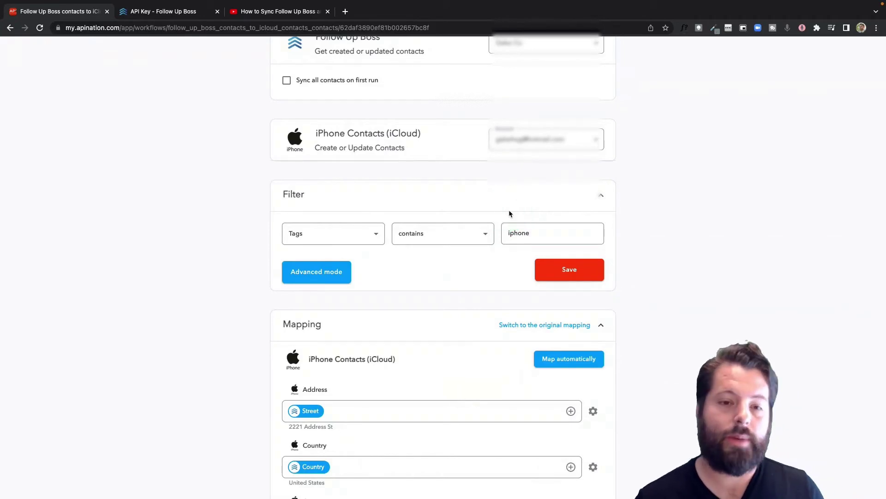
left_click(528, 241)
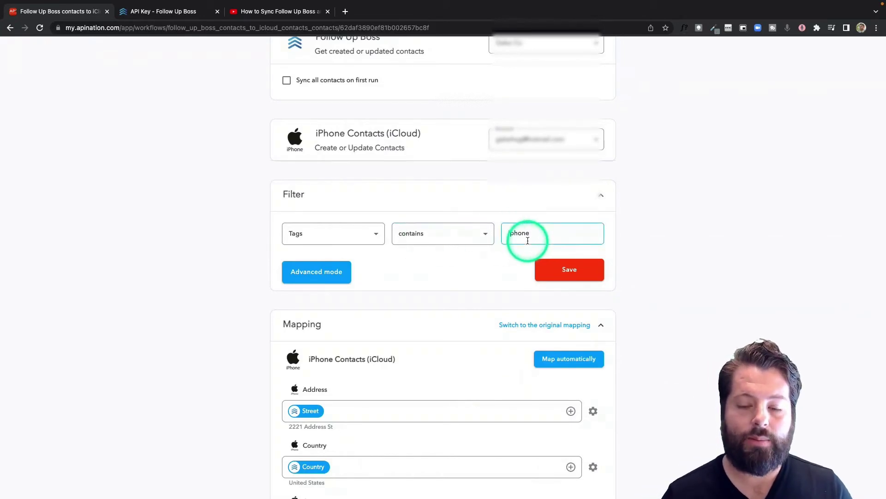
left_click(552, 221)
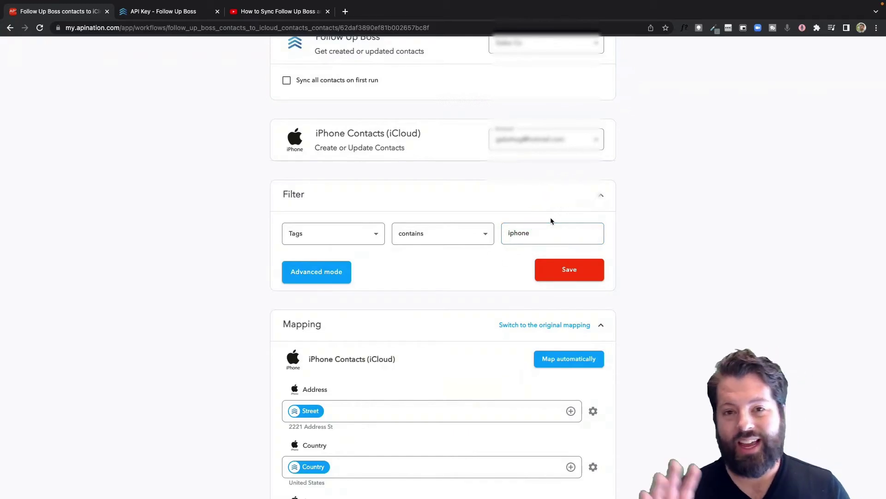
left_click(372, 232)
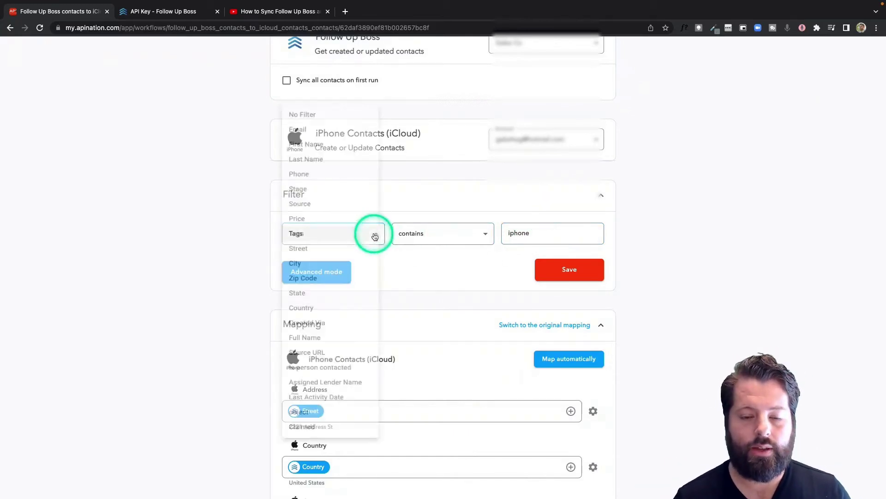
left_click(336, 107)
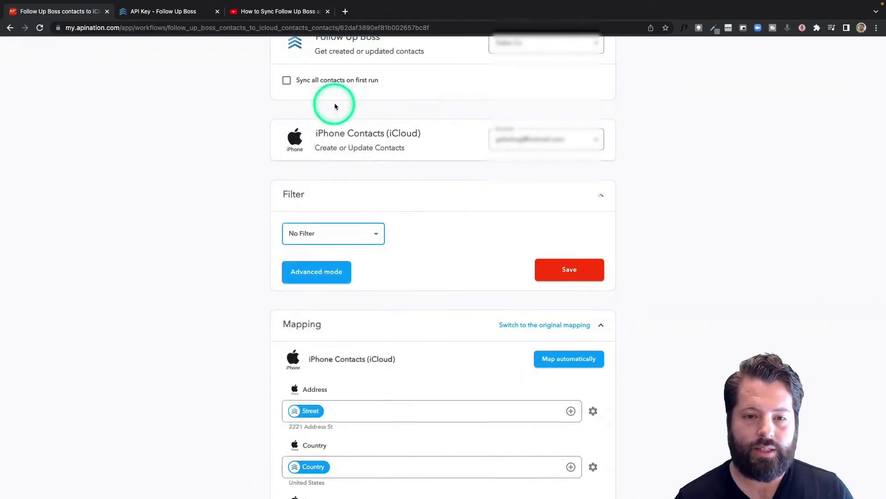
- Map the Follow Up Boss Email value into the secondary iCloud Email field
scroll(425, 228, "down", 3)
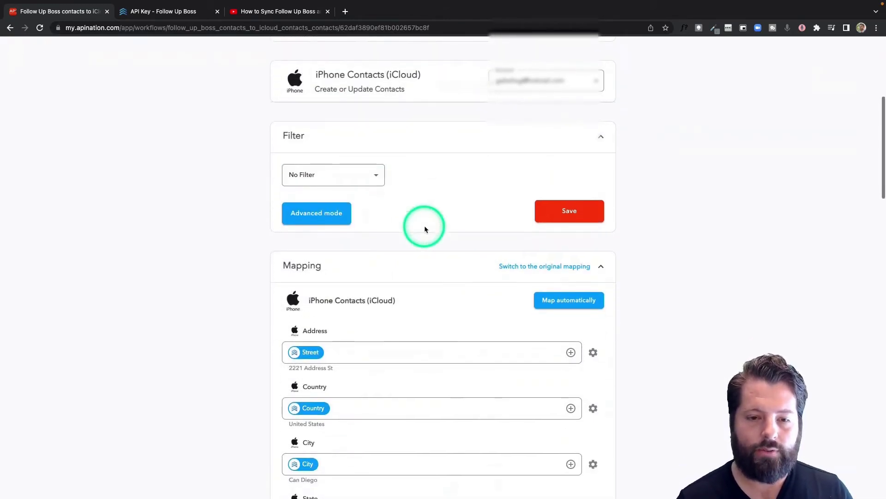
scroll(444, 167, "down", 5)
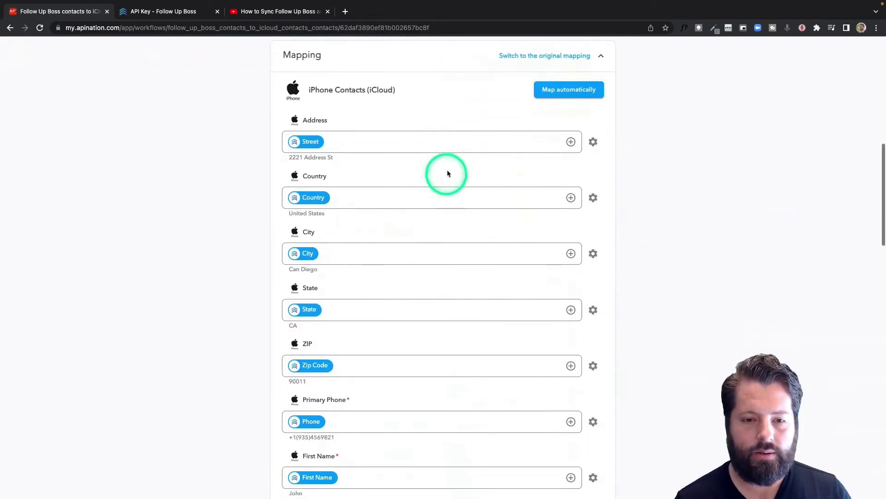
scroll(402, 295, "down", 3)
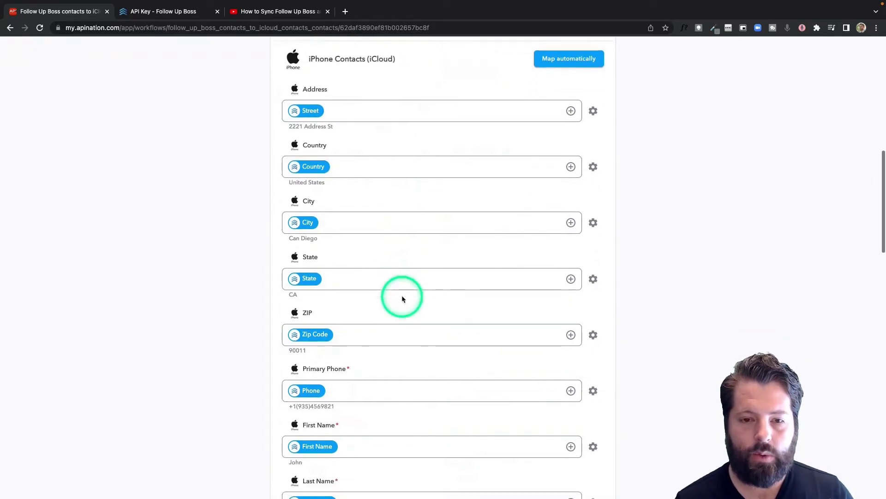
scroll(409, 247, "down", 12)
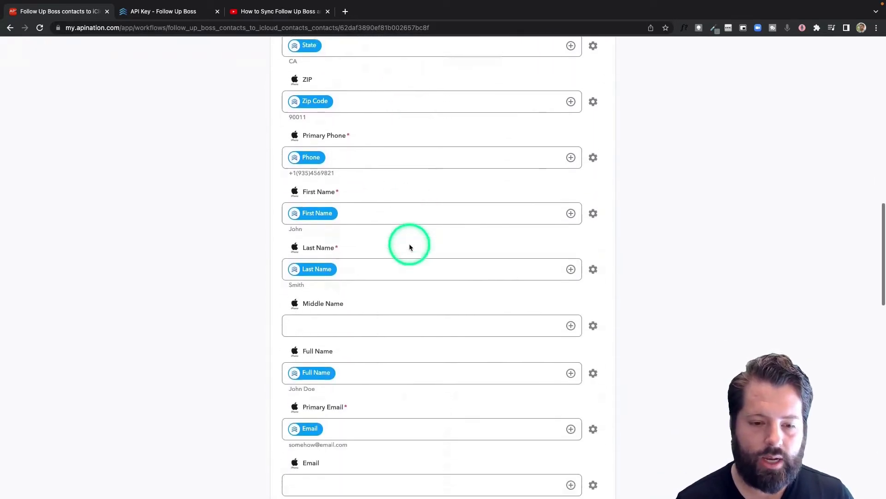
left_click(571, 229)
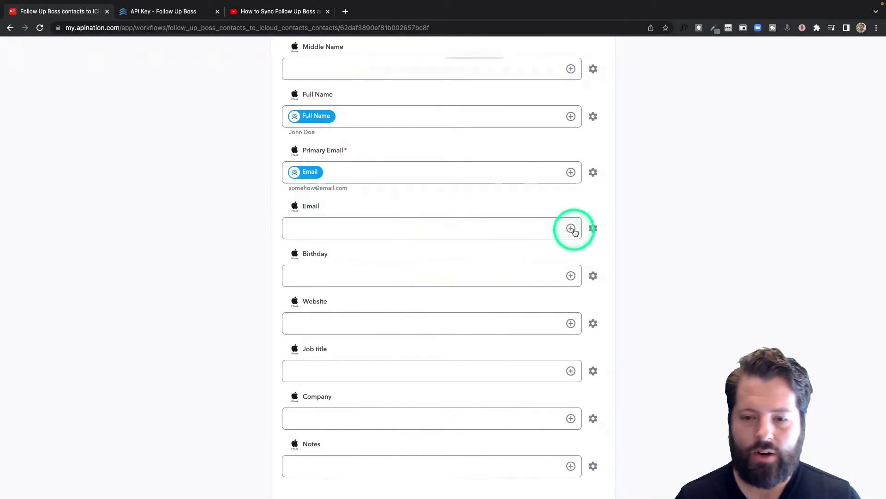
left_click(571, 229)
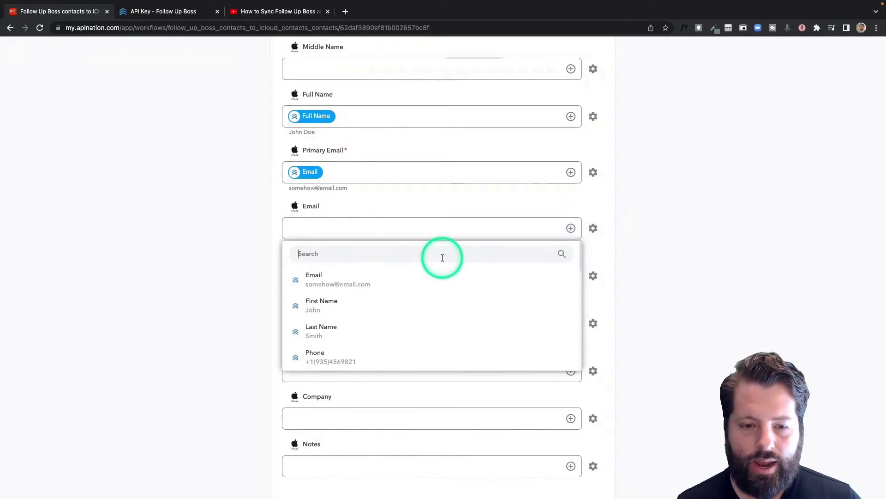
type("emai")
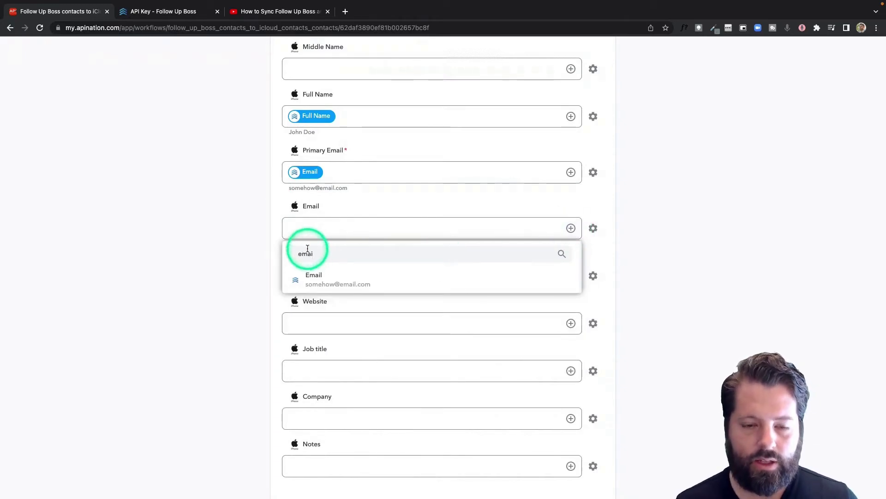
left_click(339, 281)
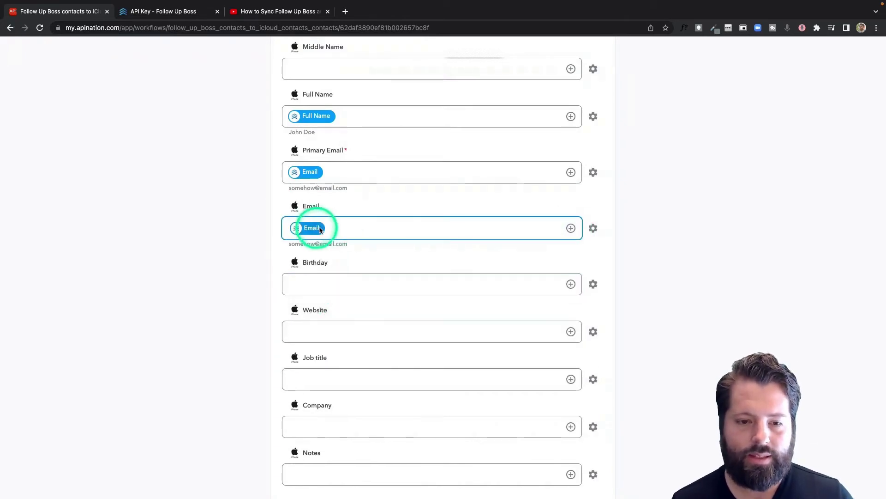
scroll(264, 328, "down", 1)
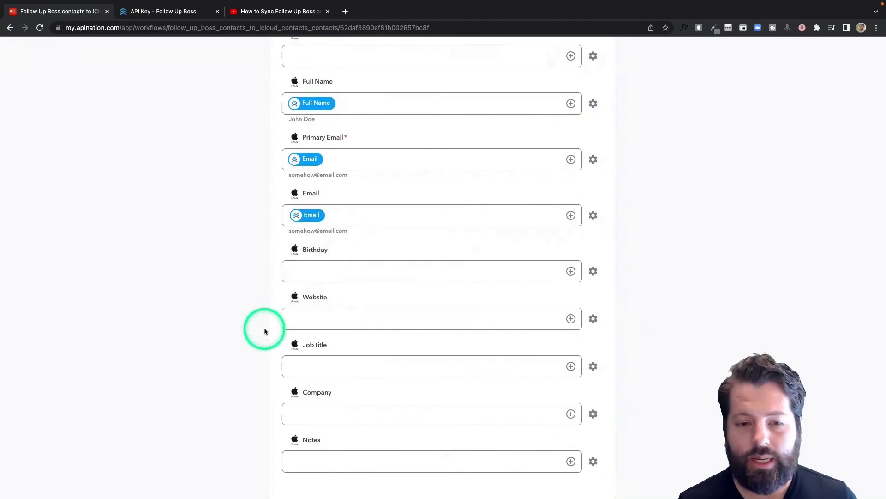
scroll(265, 330, "down", 5)
left_click(439, 259)
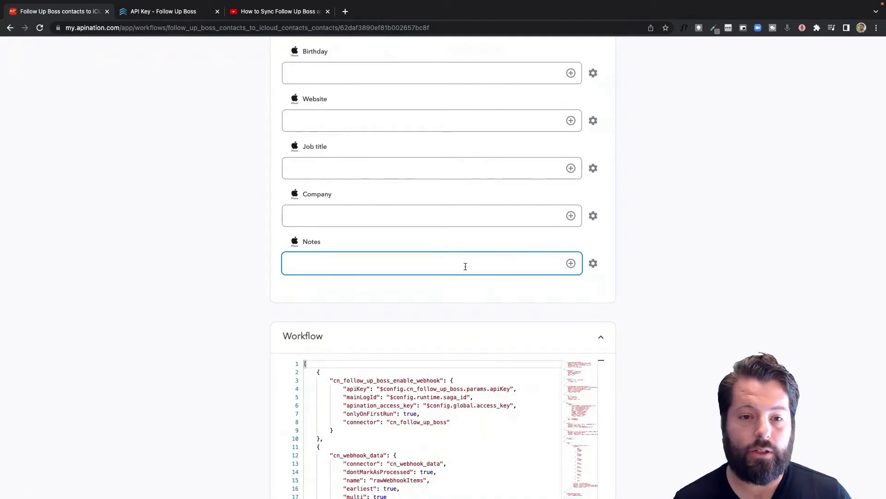
- Insert the Stage value into the Notes field and start a new line after it
type("Stages:")
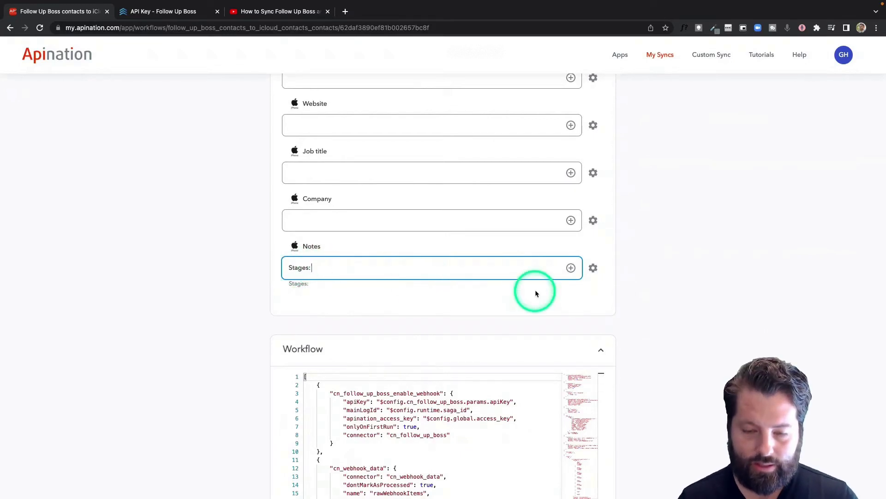
left_click(571, 268)
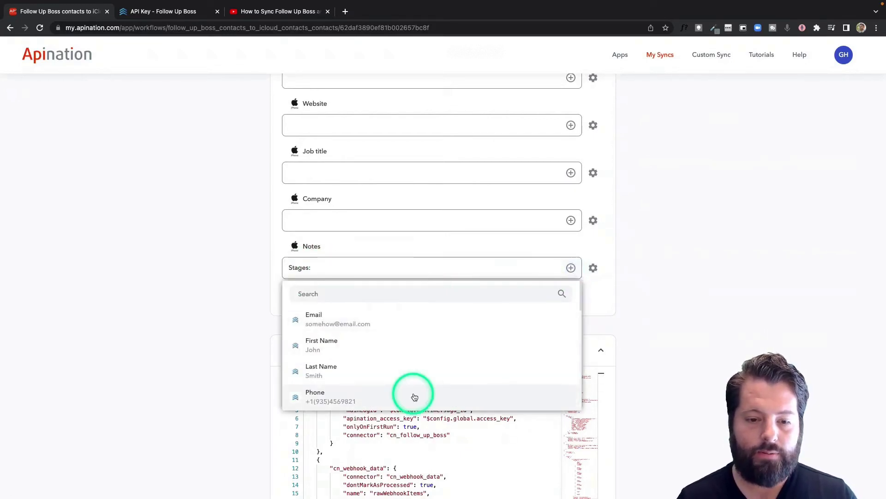
scroll(414, 390, "down", 3)
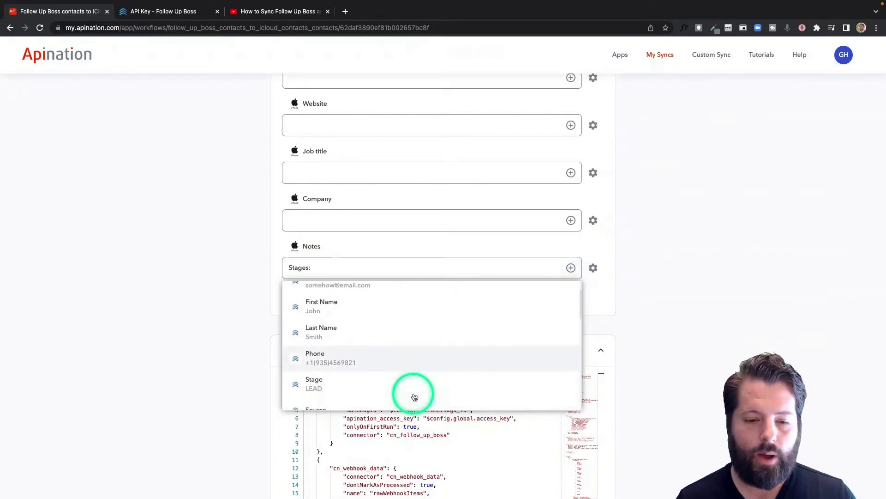
left_click(414, 355)
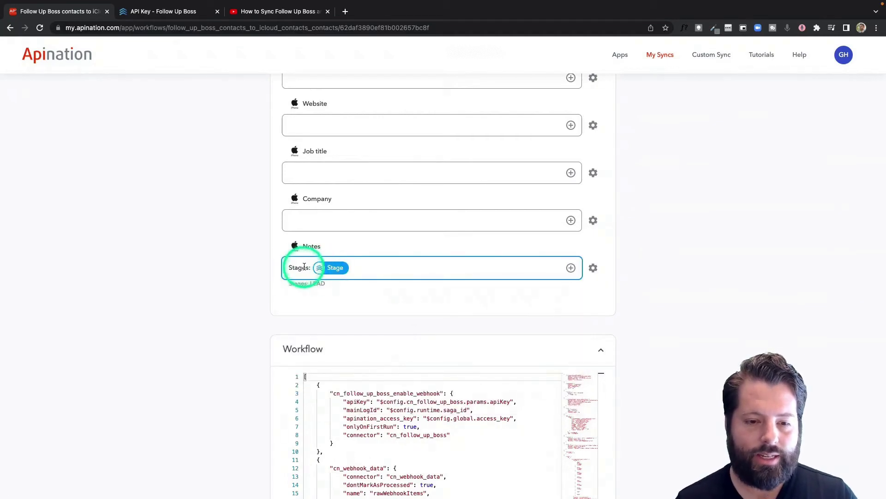
left_click(352, 265)
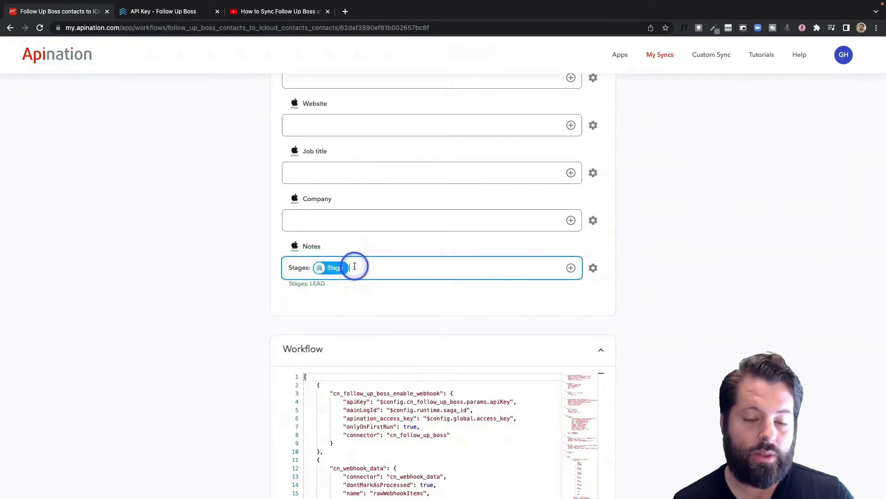
key("Return")
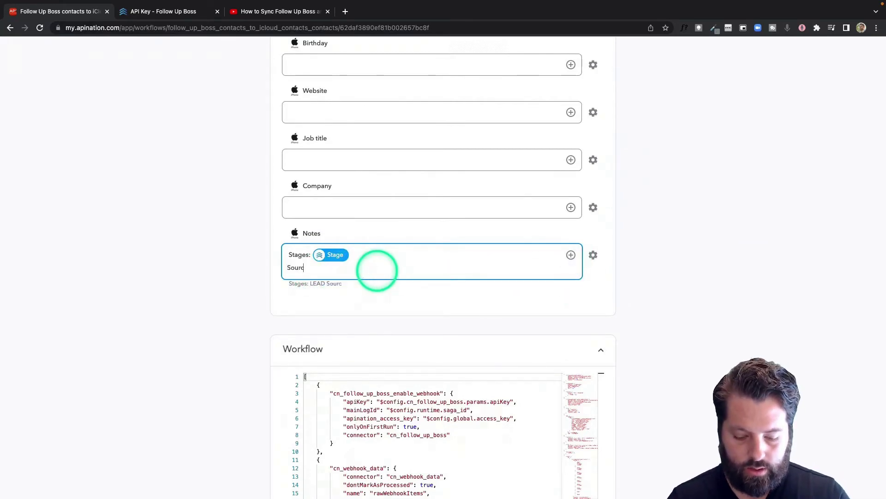
- Add 'Source:' with the Source value to Notes, then activate the sync
type("Source:")
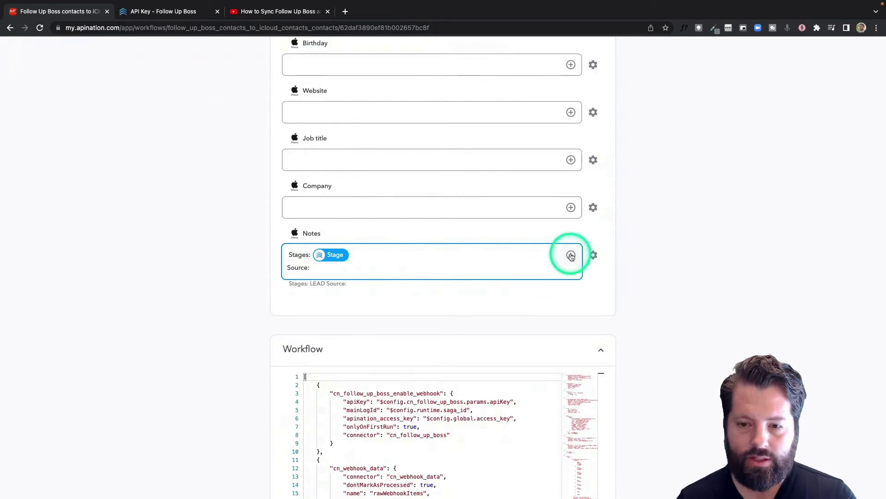
left_click(571, 255)
scroll(379, 370, "down", 3)
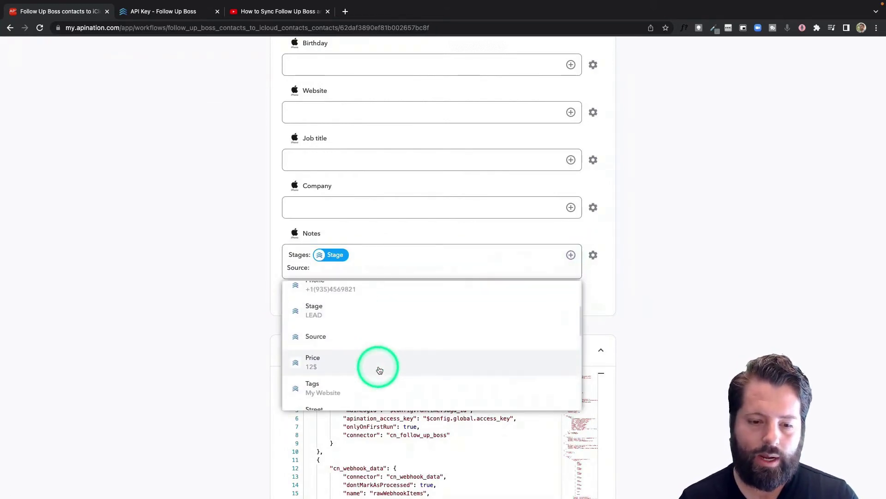
left_click(386, 342)
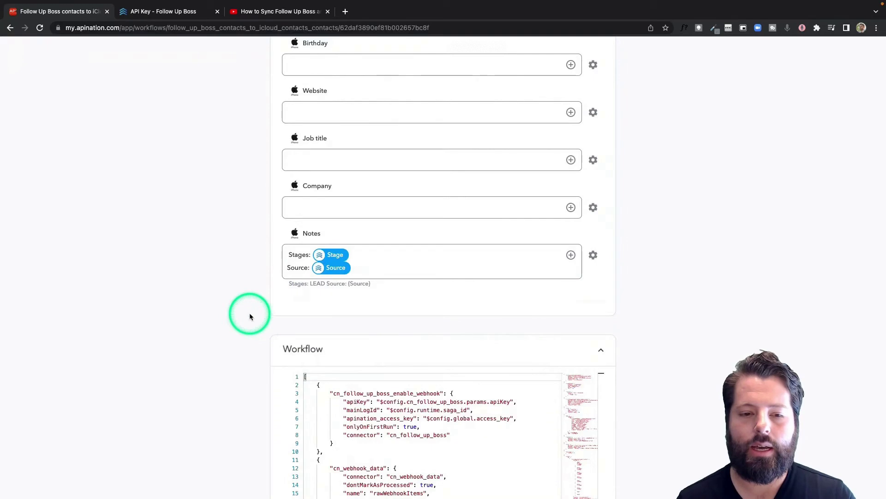
scroll(250, 312, "up", 20)
left_click(456, 169)
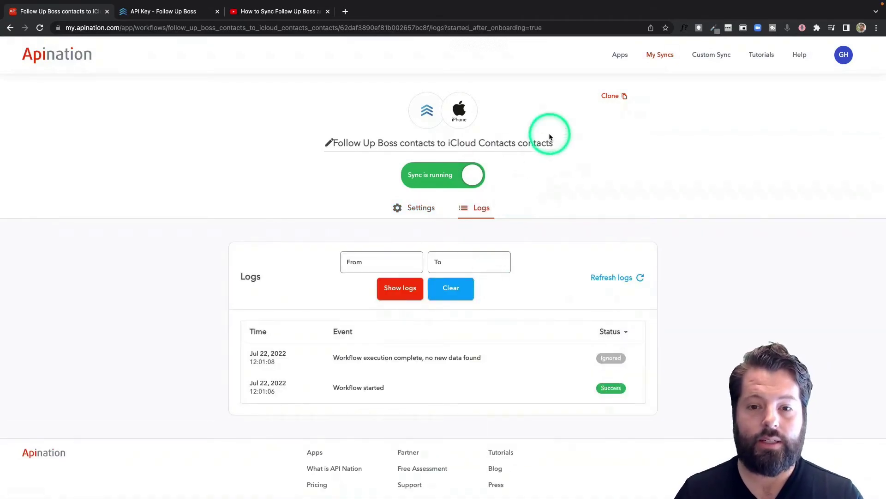
- Return to the Follow Up Boss – iPhone Contacts (iCloud) integration page showing one active sync
left_click(429, 114)
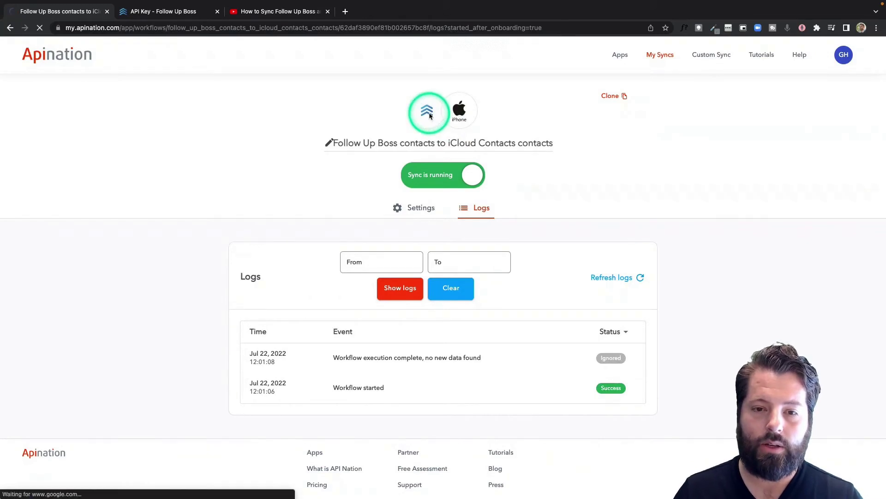
left_click(474, 209)
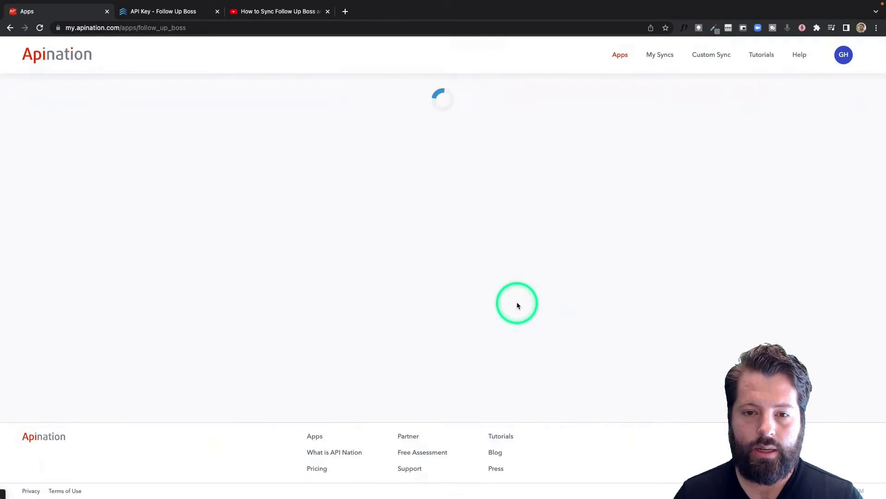
scroll(518, 306, "down", 5)
- Activate the iCloud-to-Follow Up Boss sync and select the already connected iCloud account
left_click(647, 330)
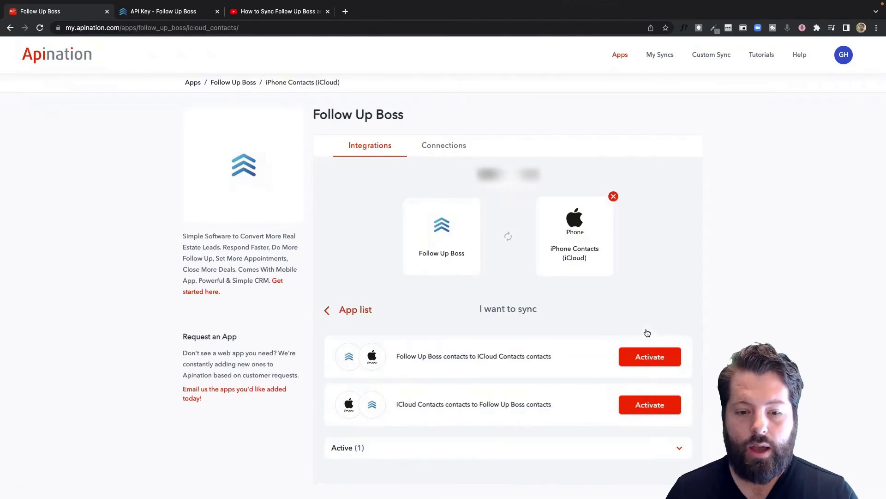
scroll(531, 326, "down", 2)
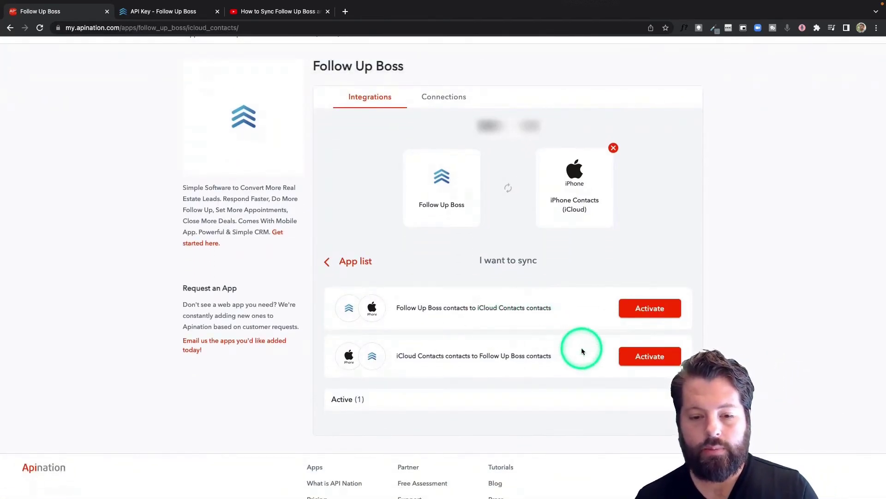
left_click(657, 361)
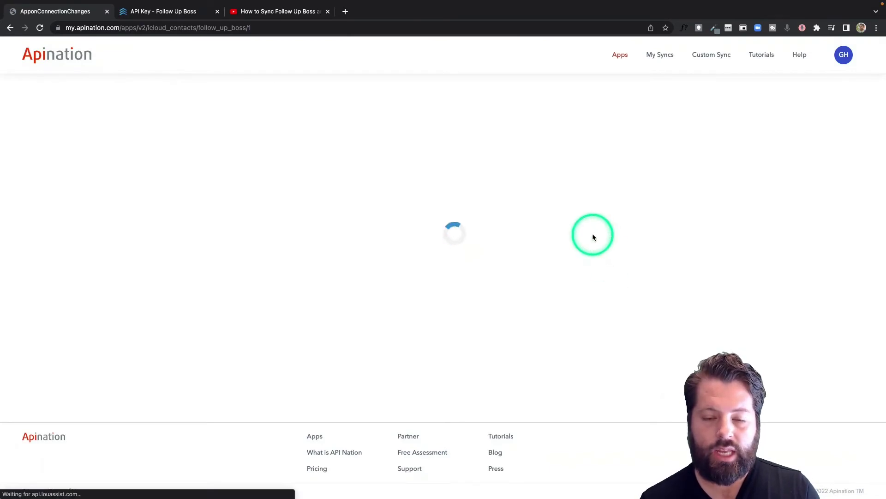
left_click(570, 261)
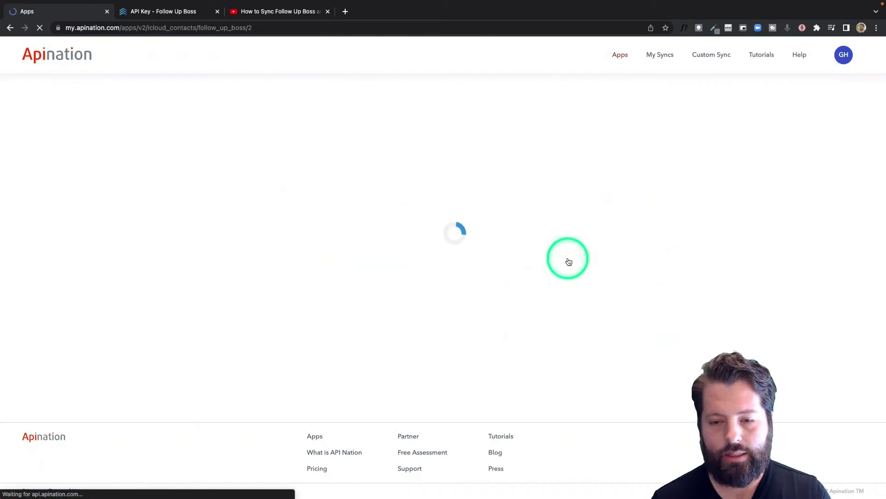
- Enable 'Do not overwrite information in Follow Up Boss fields' and subscribe to create the reverse sync
left_click(569, 262)
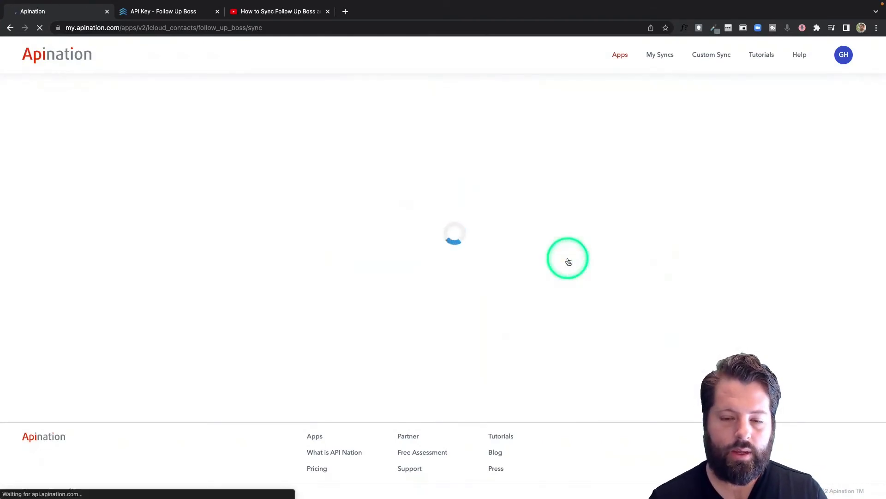
scroll(427, 174, "down", 1)
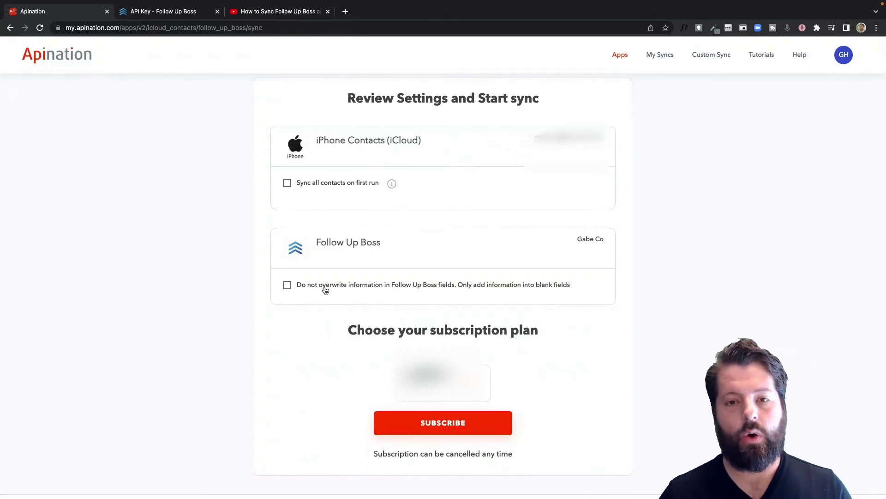
left_click(326, 289)
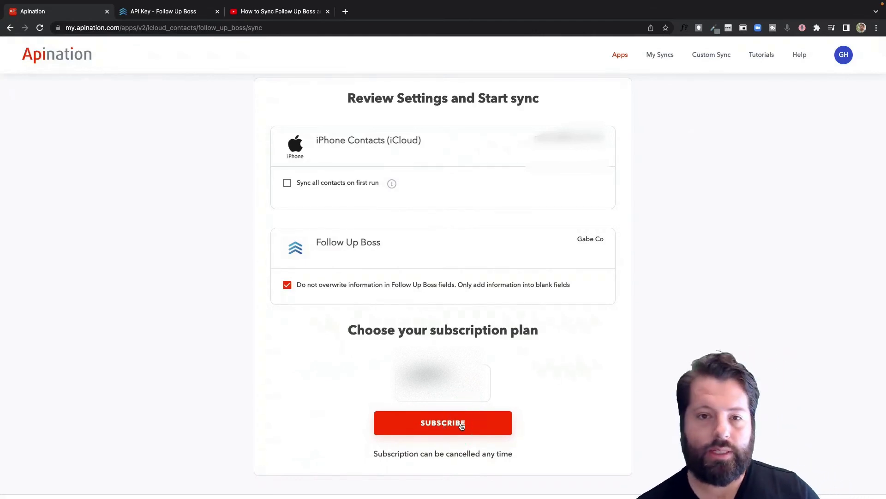
left_click(312, 284)
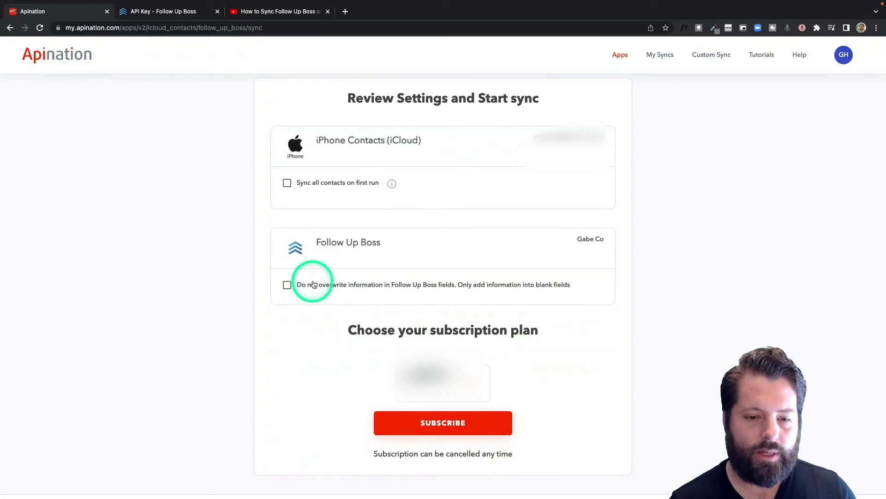
left_click(312, 284)
left_click(429, 423)
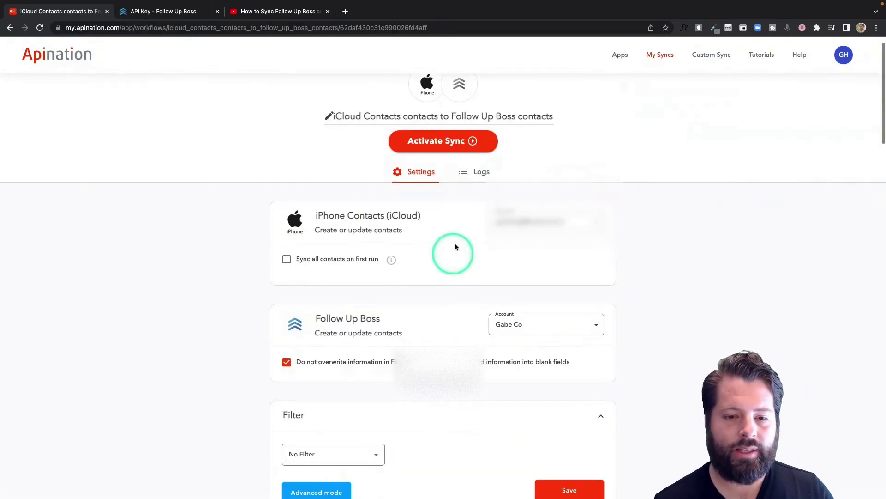
- Add and save a filter where Notes contains FUB
scroll(414, 334, "down", 2)
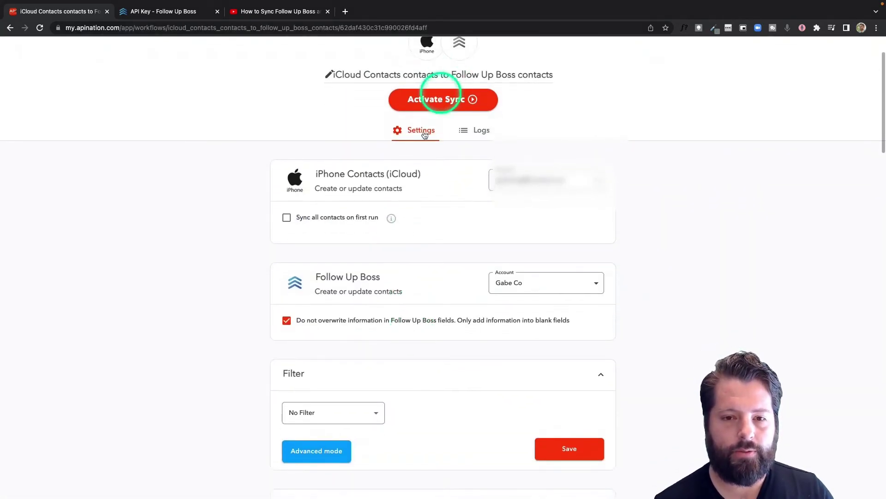
scroll(416, 233, "down", 4)
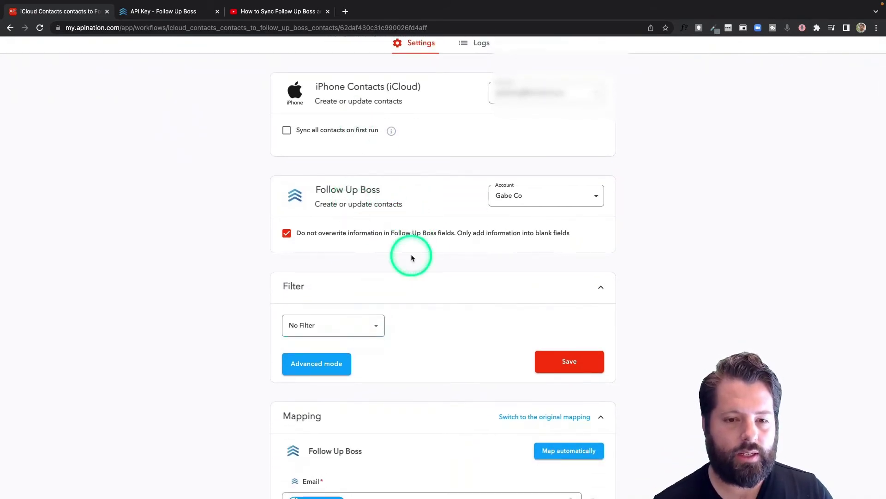
scroll(411, 255, "down", 1)
scroll(412, 256, "down", 1)
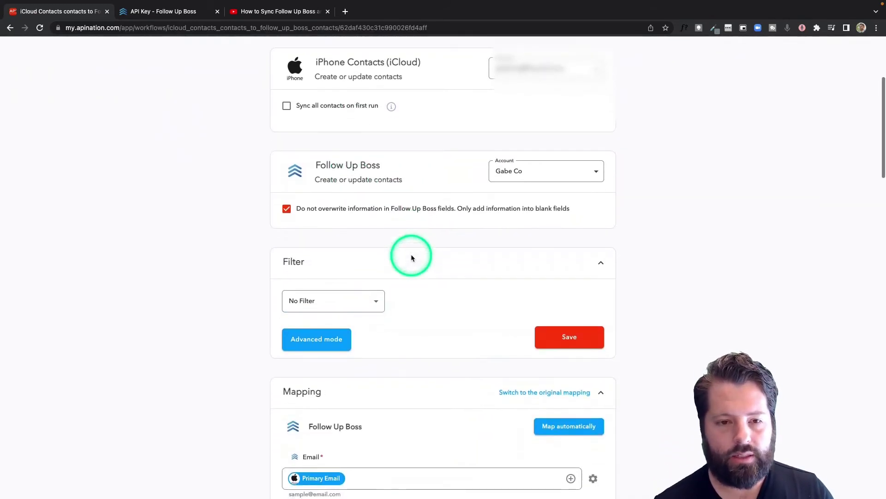
left_click(374, 303)
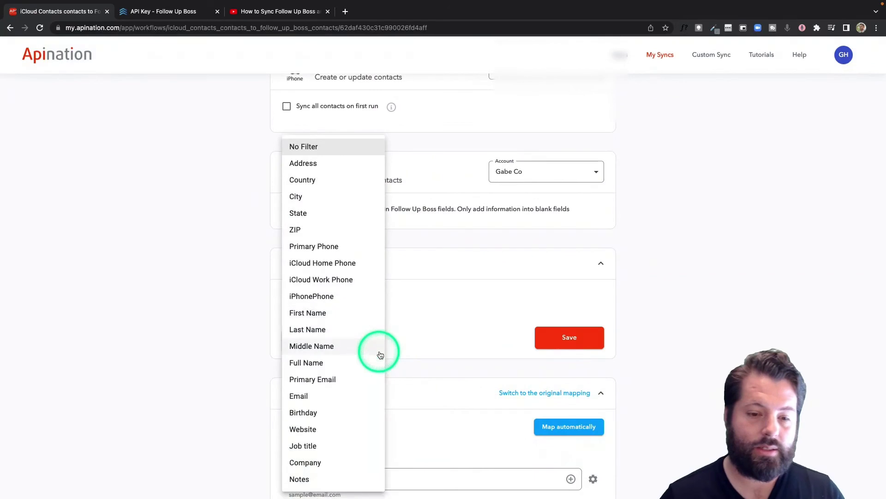
left_click(307, 480)
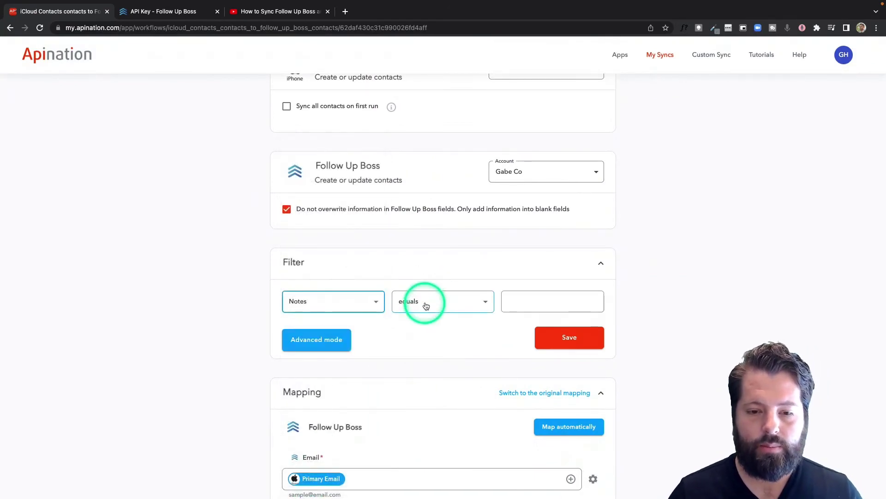
left_click(424, 302)
left_click(422, 399)
left_click(536, 313)
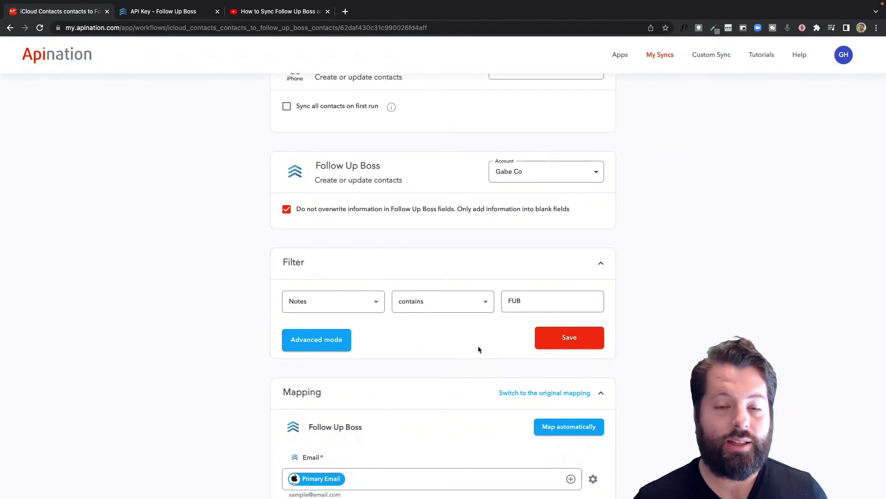
scroll(478, 345, "up", 4)
left_click(388, 226)
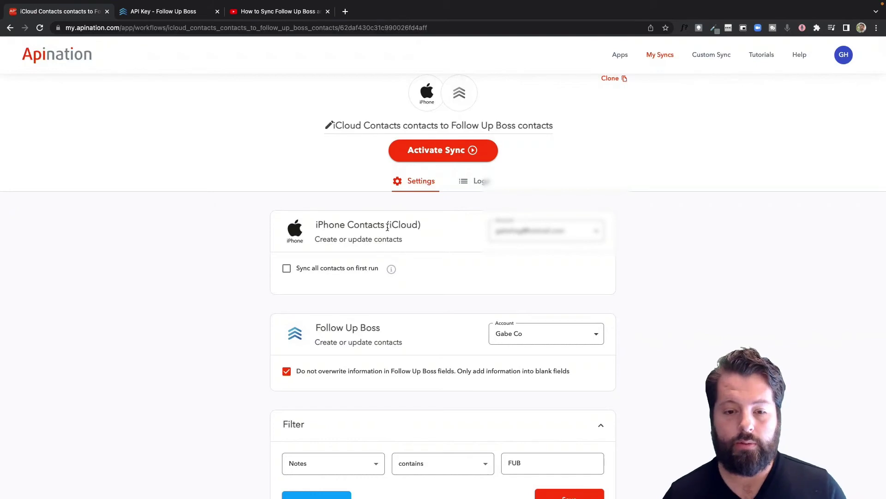
- Map the iCloud ZIP value into the Follow Up Boss Zip Code field
scroll(454, 342, "down", 3)
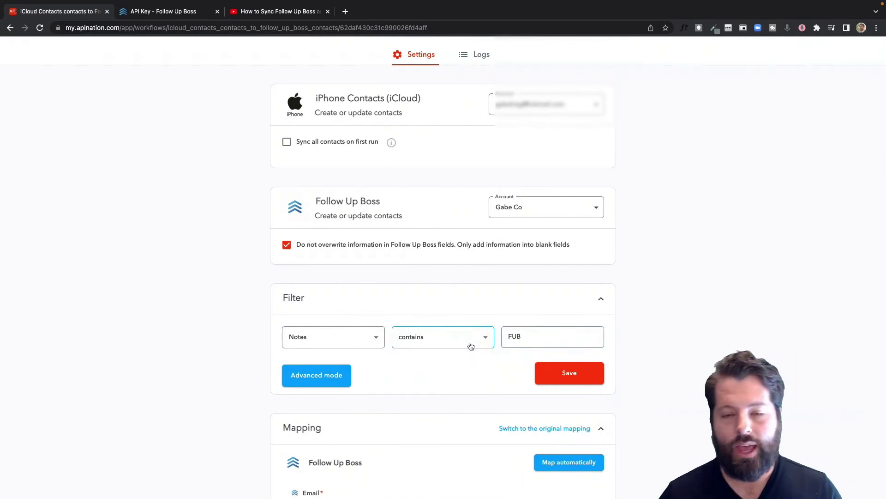
scroll(471, 346, "down", 5)
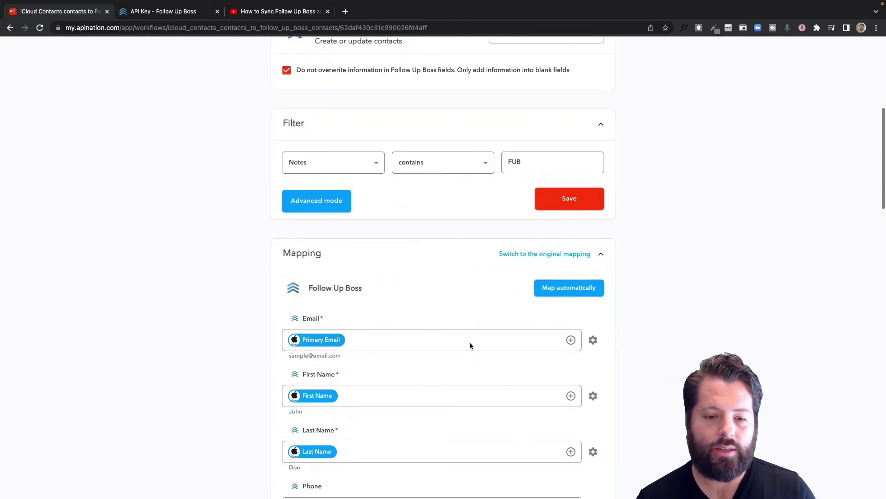
scroll(470, 345, "down", 8)
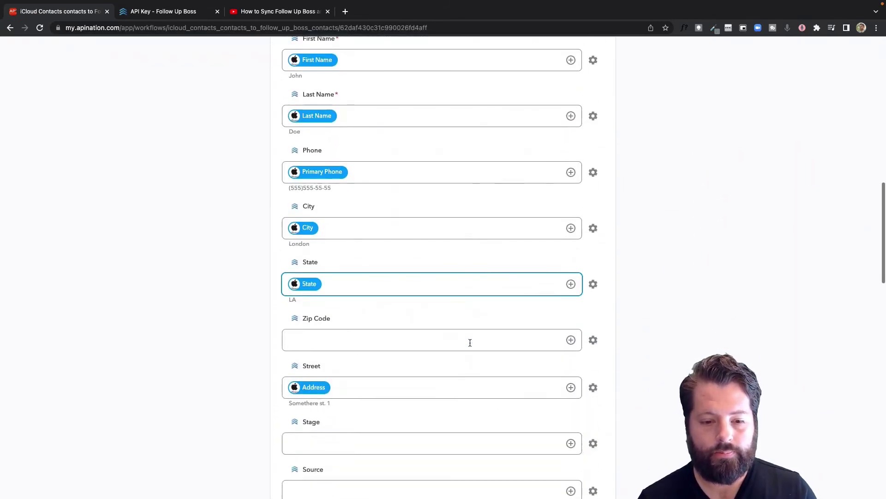
scroll(470, 342, "down", 1)
left_click(571, 215)
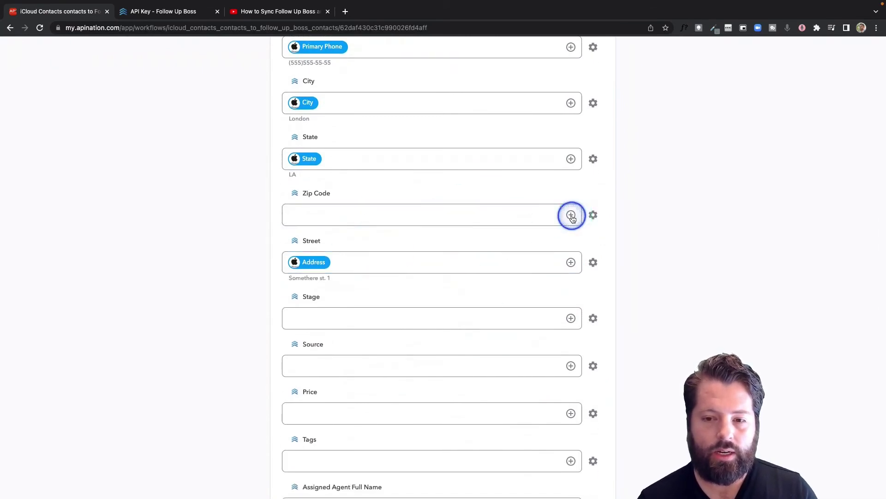
type("cod")
key("BackSpace")
key("BackSpace")
key("BackSpace")
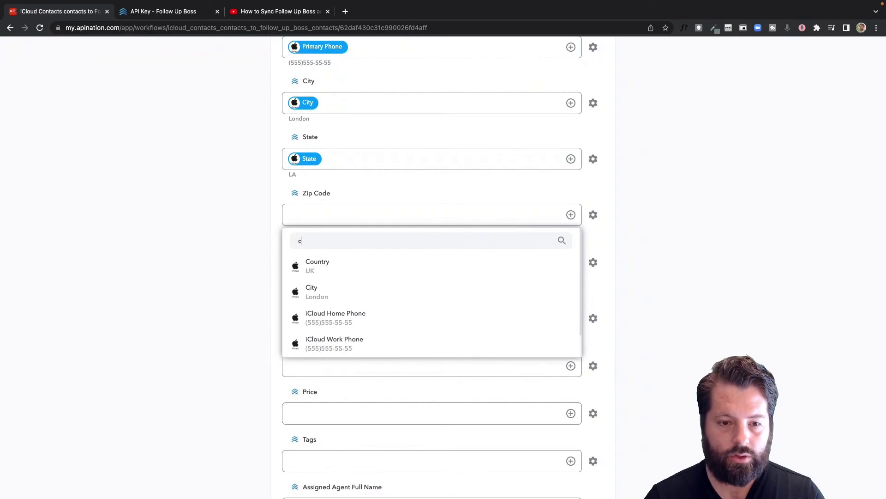
type("zip")
left_click(407, 267)
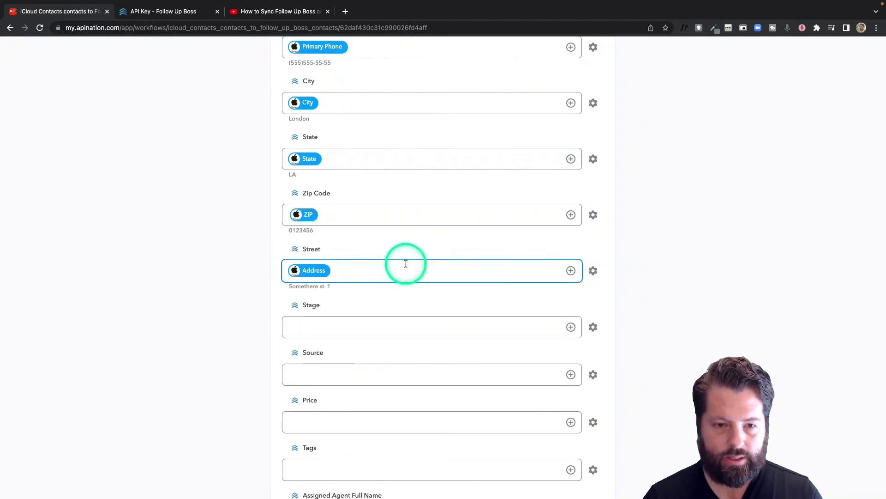
scroll(245, 361, "down", 3)
scroll(245, 361, "down", 5)
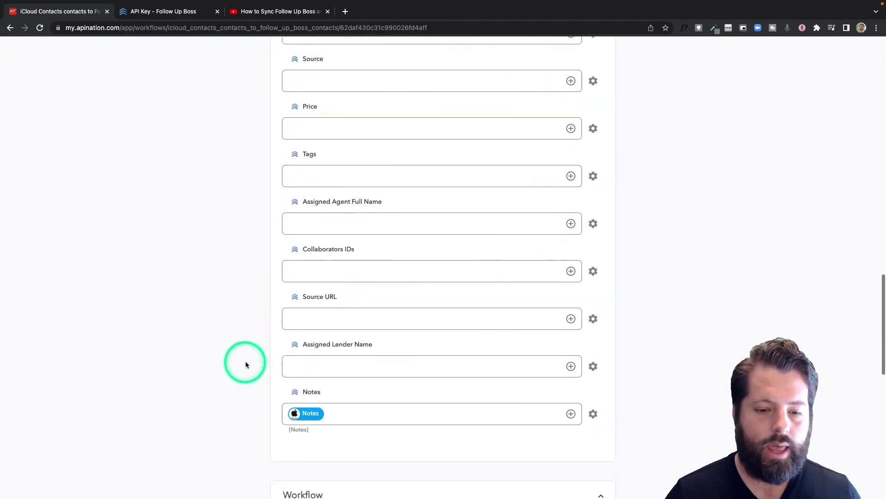
scroll(245, 361, "up", 8)
scroll(245, 364, "up", 10)
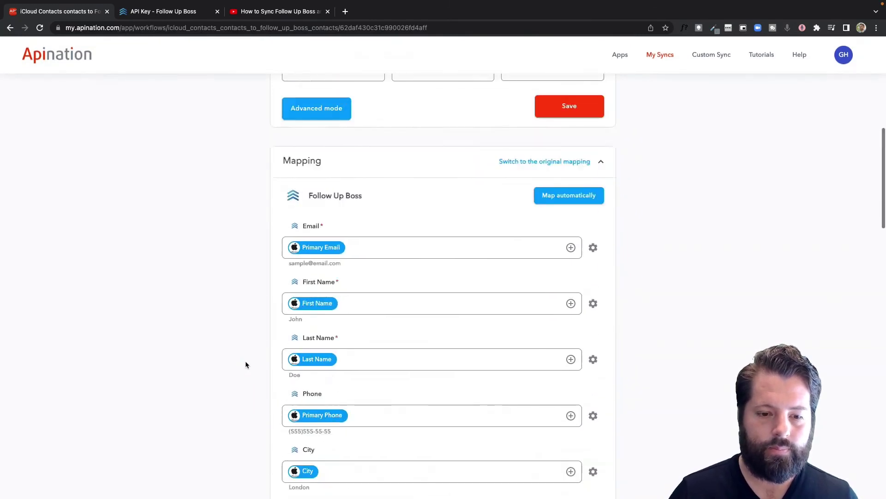
- Turn on the reverse sync, confirm both syncs are active in My Syncs, and reopen its log
left_click(467, 172)
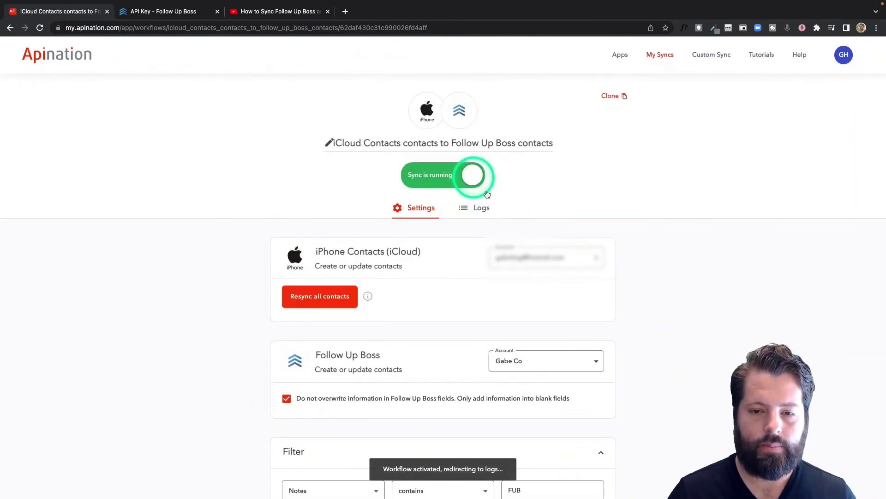
left_click(661, 54)
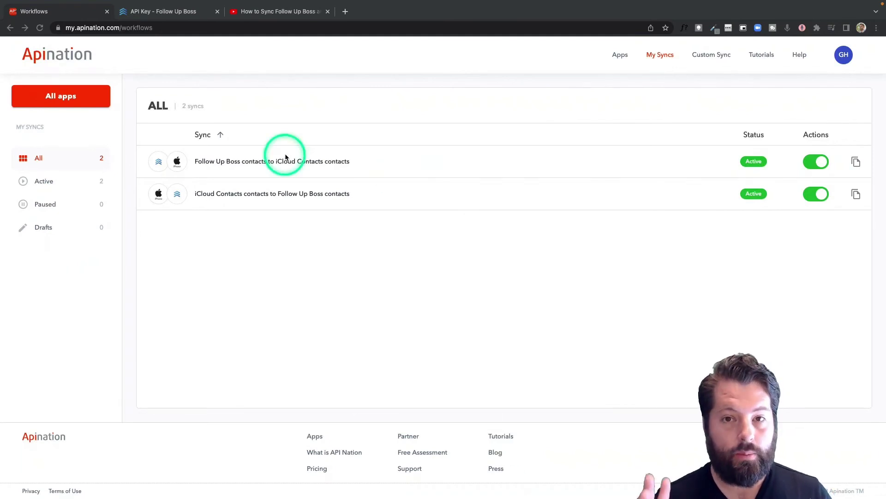
left_click(257, 195)
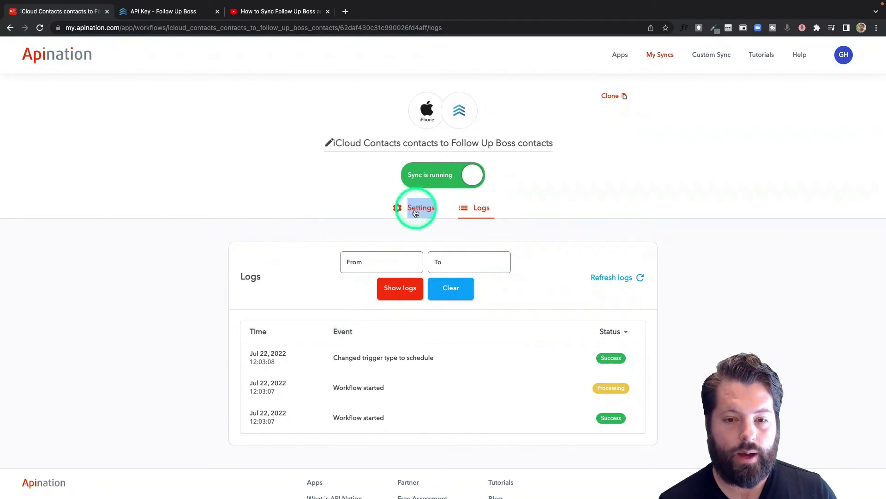
- Show the reverse sync's Settings and inspect the Assigned Agent Full Name mapping field
left_click(415, 208)
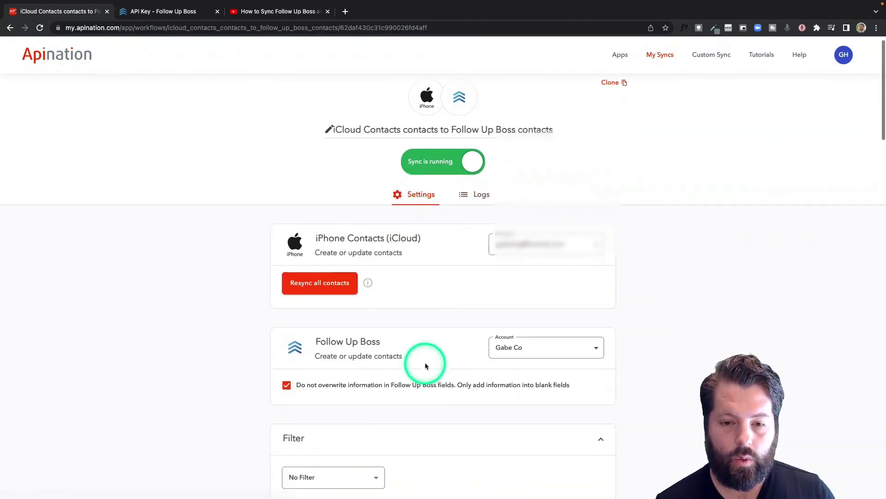
scroll(425, 365, "down", 20)
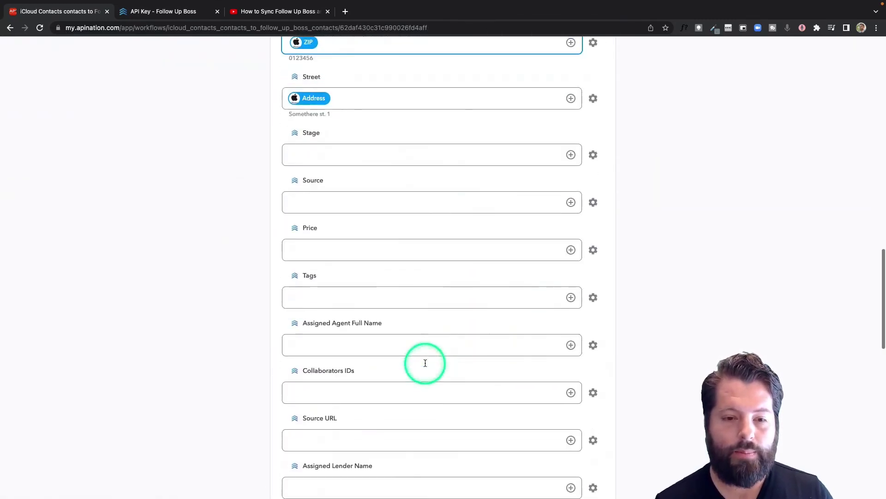
scroll(425, 364, "down", 1)
left_click(405, 328)
left_click(347, 350)
left_click(341, 336)
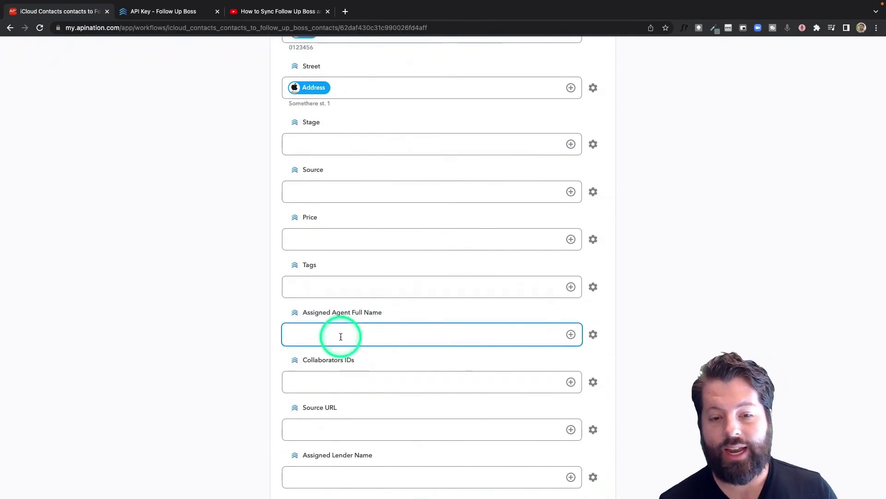
scroll(392, 336, "up", 20)
left_click(446, 333)
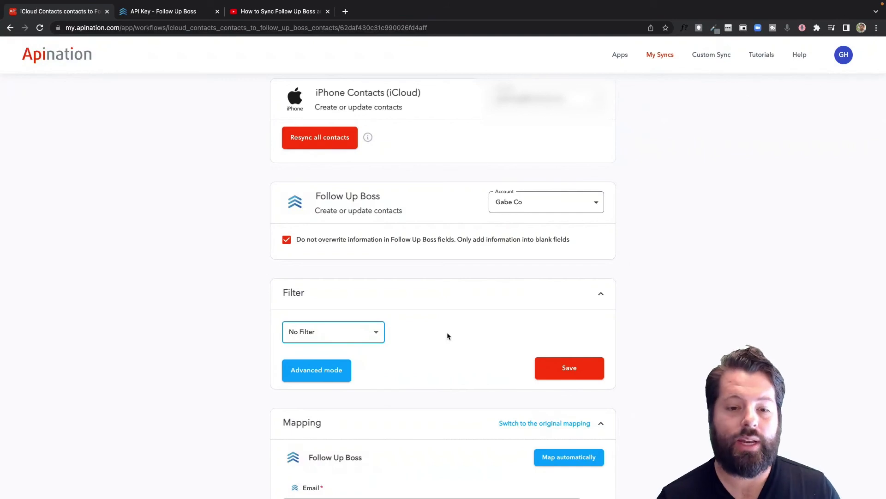
- Set the reverse sync filter to Notes contains the agent's full name, and save it
left_click(372, 332)
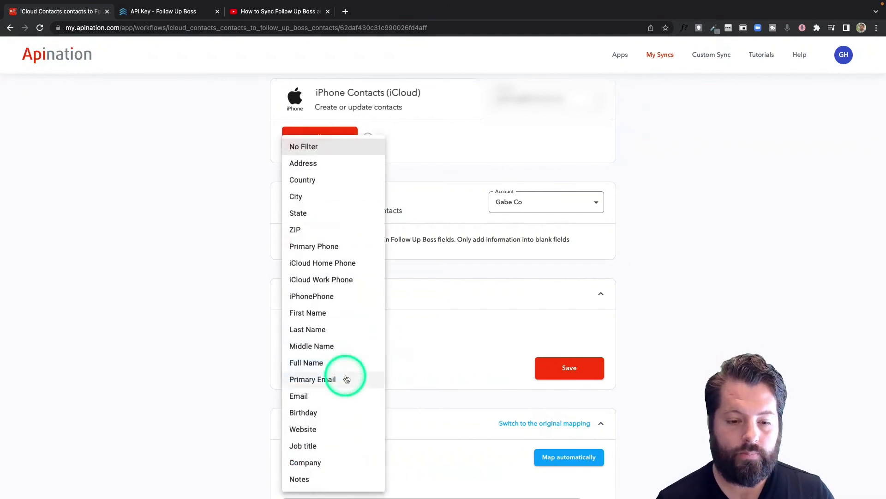
left_click(319, 480)
left_click(475, 341)
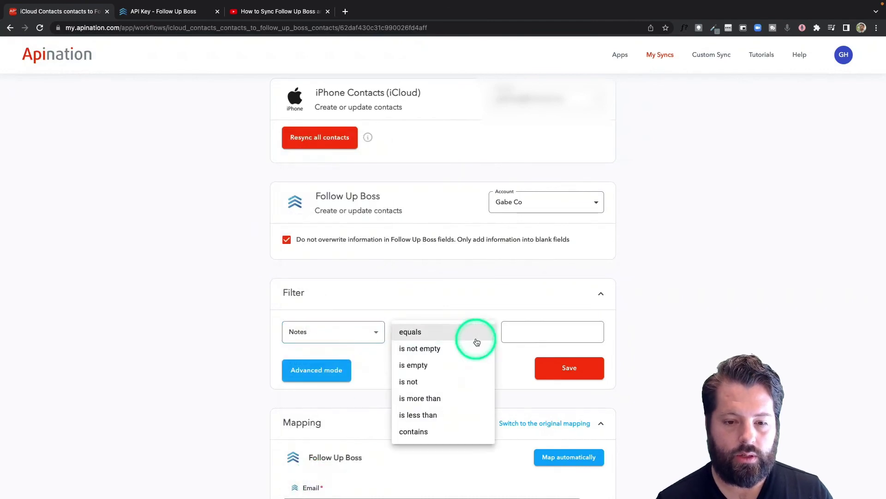
left_click(416, 431)
left_click(518, 331)
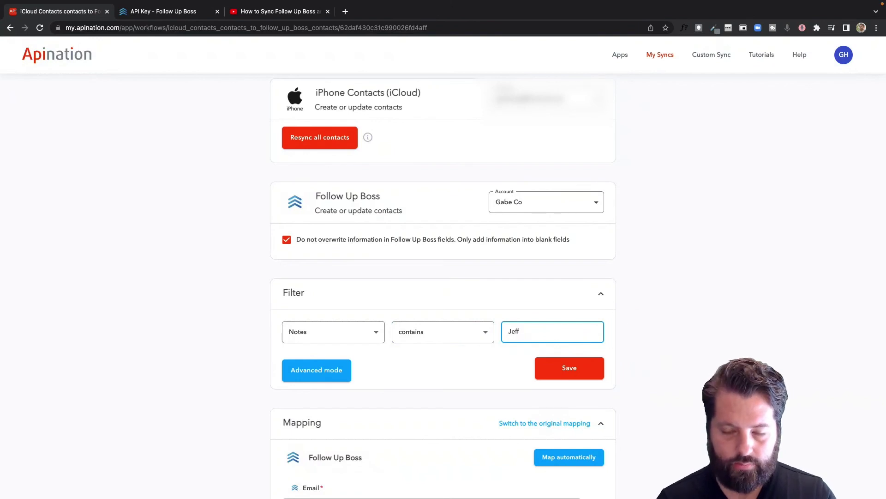
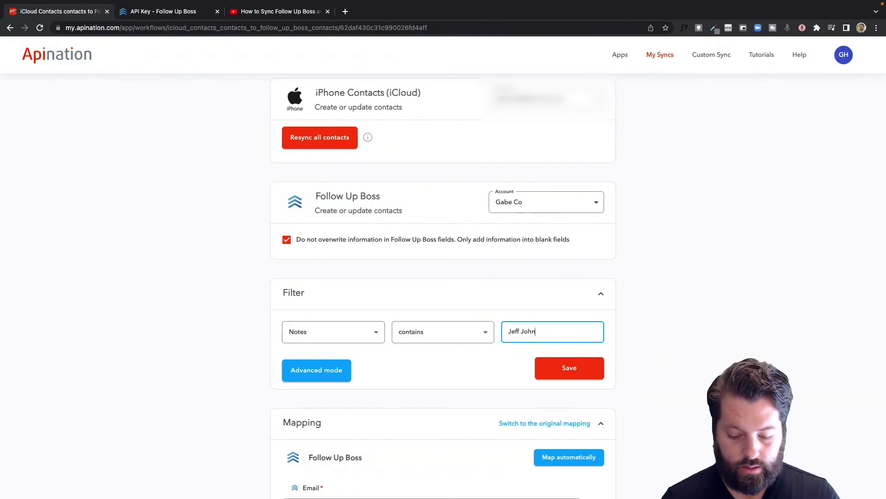
left_click(536, 310)
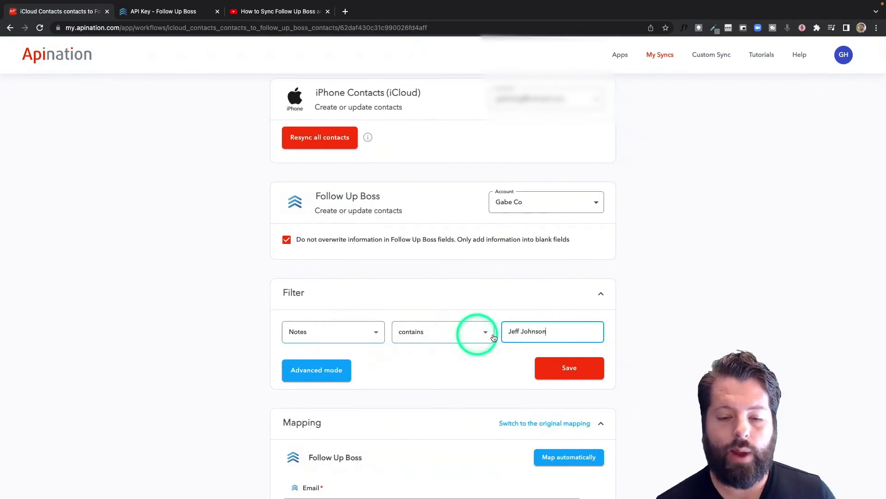
left_click(554, 369)
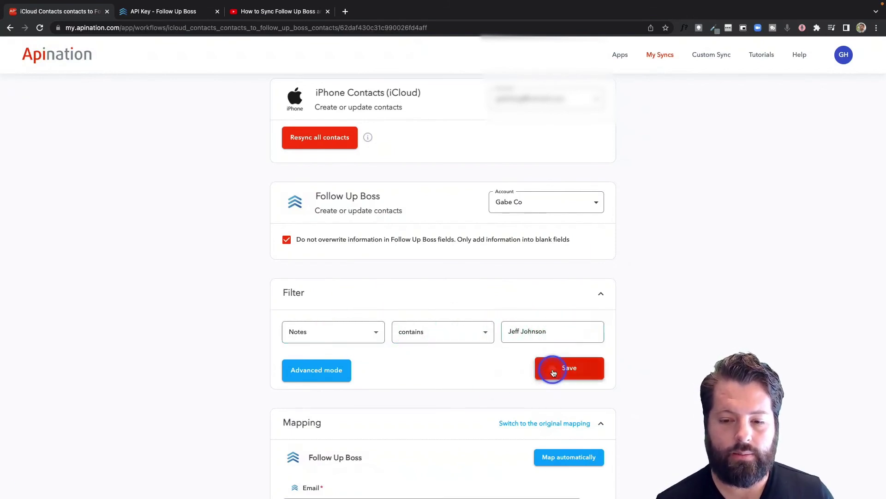
- Enter the agent's name in the Assigned Agent Full Name mapping field
scroll(453, 377, "down", 9)
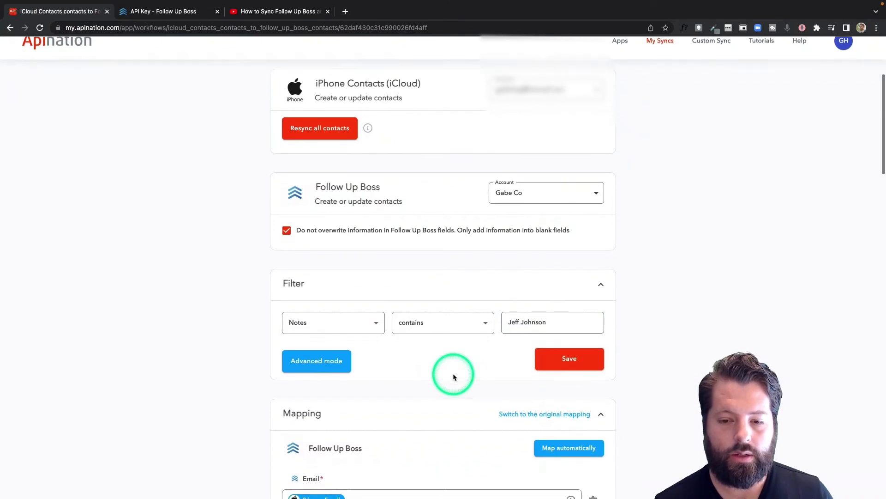
scroll(453, 374, "down", 9)
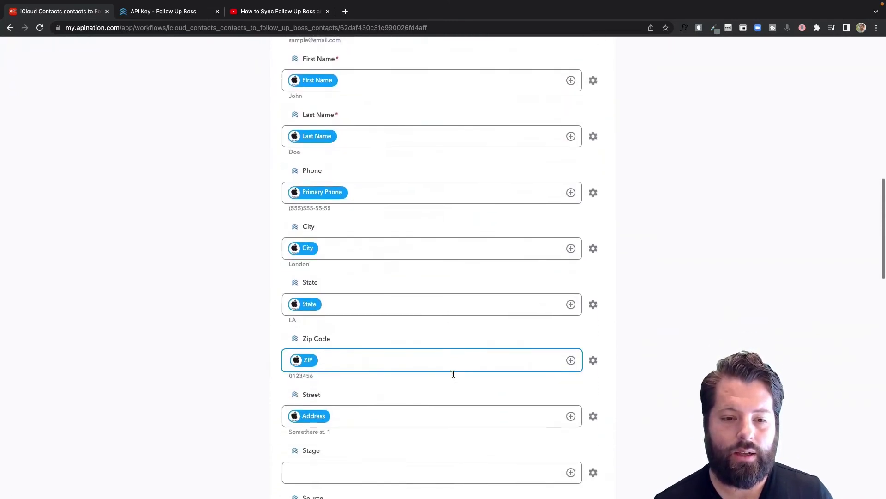
left_click(366, 347)
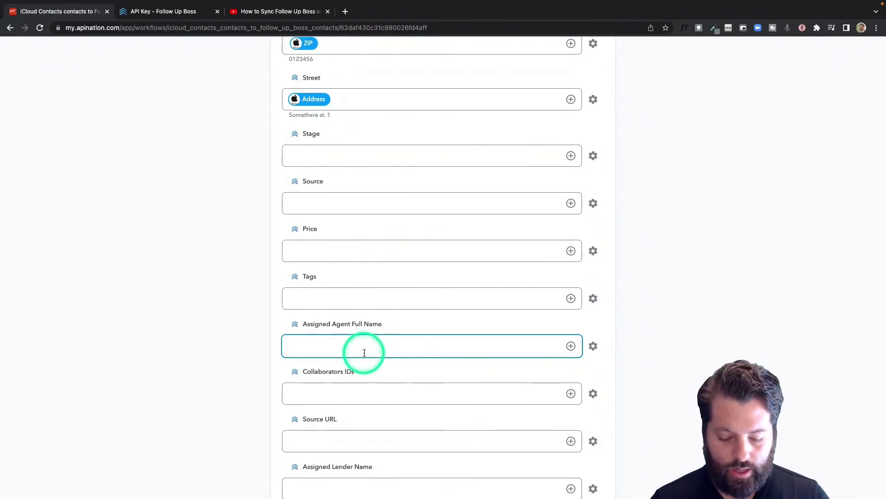
scroll(365, 353, "down", 2)
type("Jeff J")
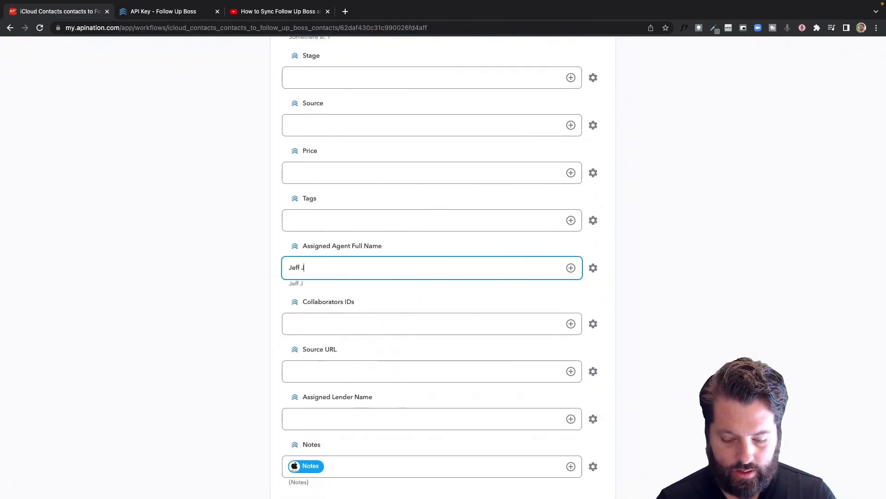
left_click(256, 366)
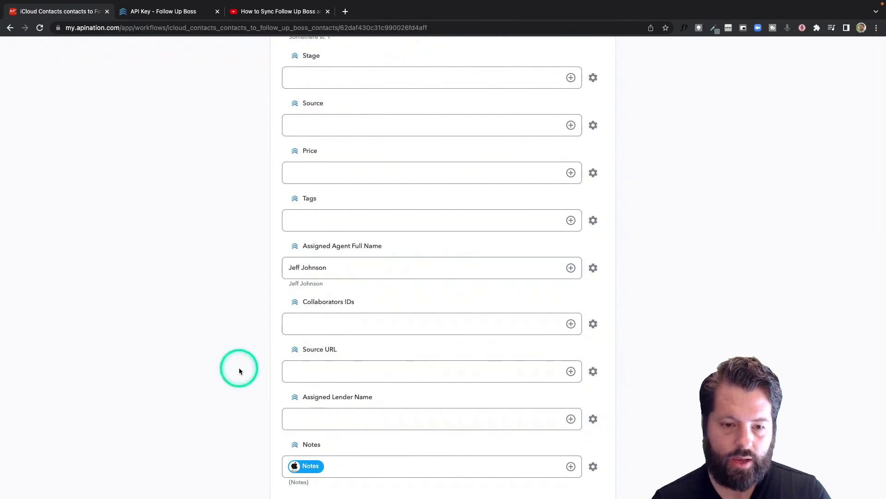
- Scroll through the sync settings to review the Notes filter and agent mapping
scroll(239, 368, "down", 3)
scroll(239, 367, "up", 20)
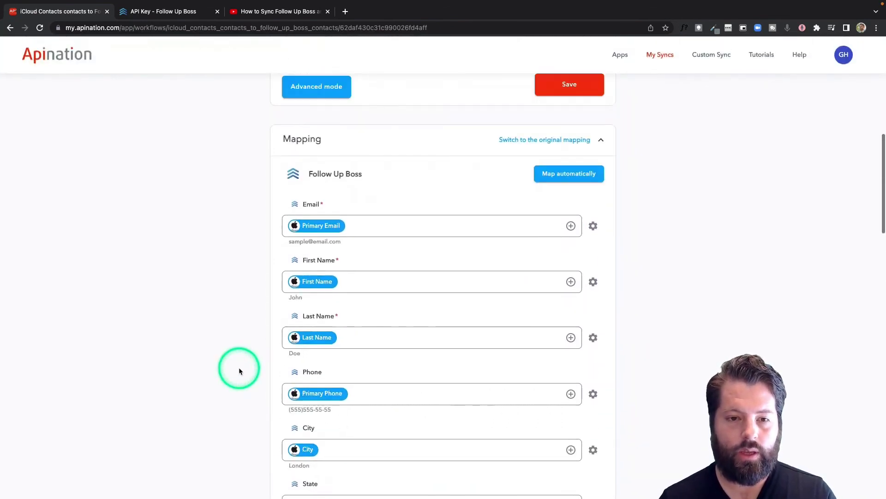
scroll(323, 259, "down", 2)
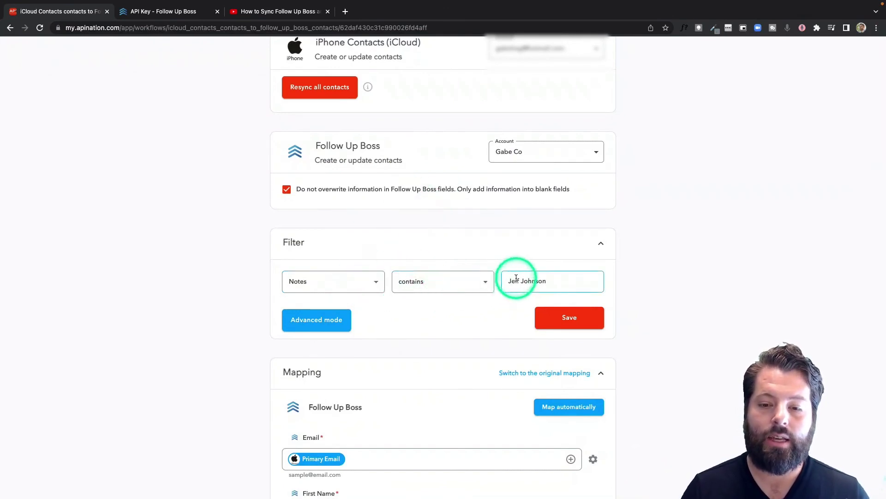
scroll(467, 362, "down", 1)
scroll(468, 363, "down", 10)
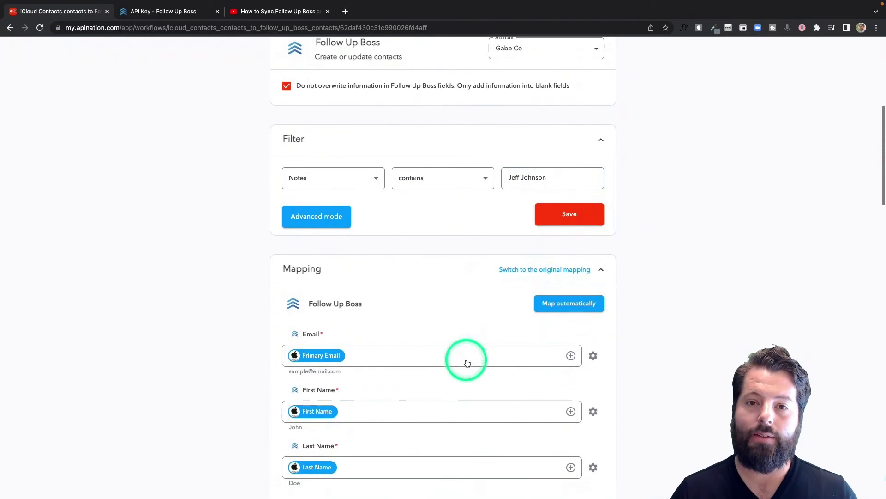
scroll(467, 359, "down", 14)
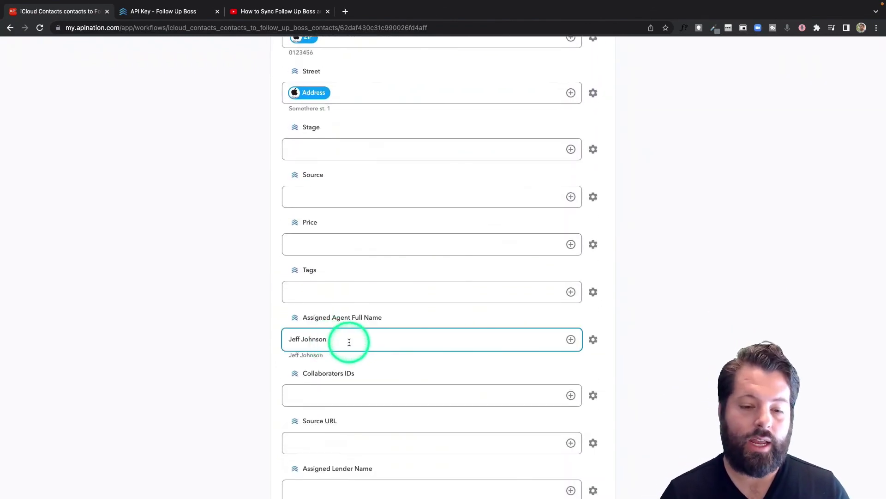
scroll(349, 341, "up", 20)
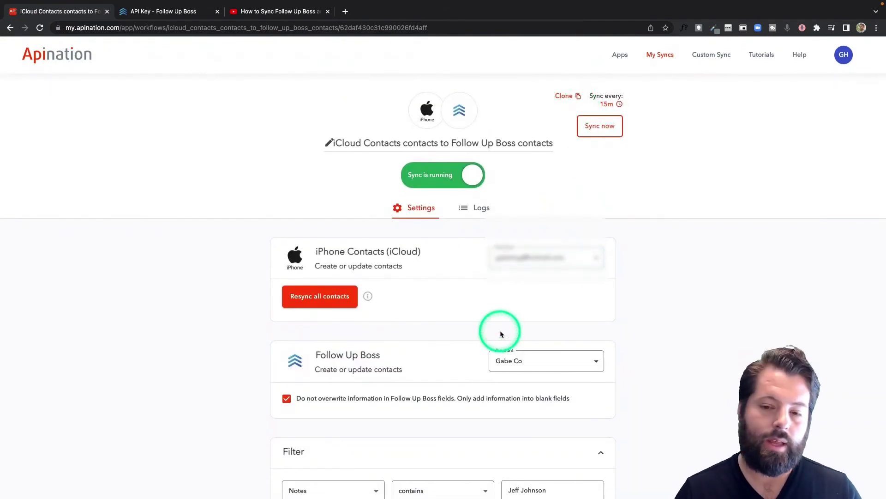
scroll(456, 391, "down", 2)
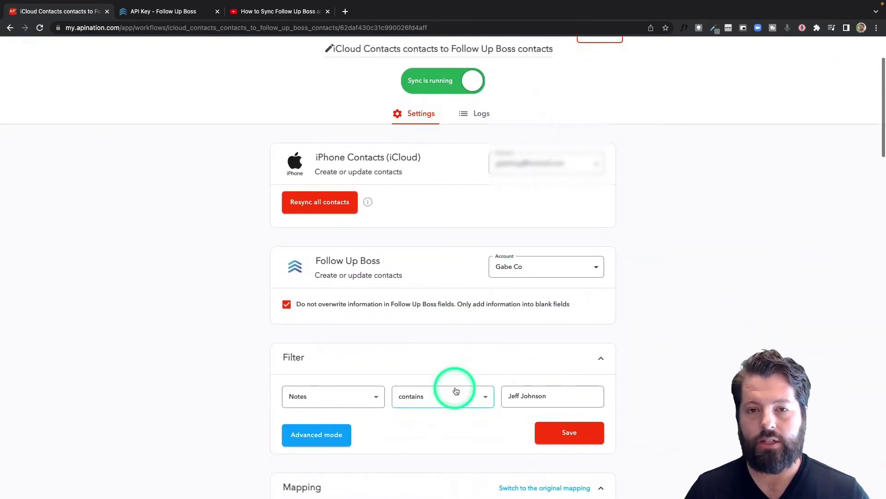